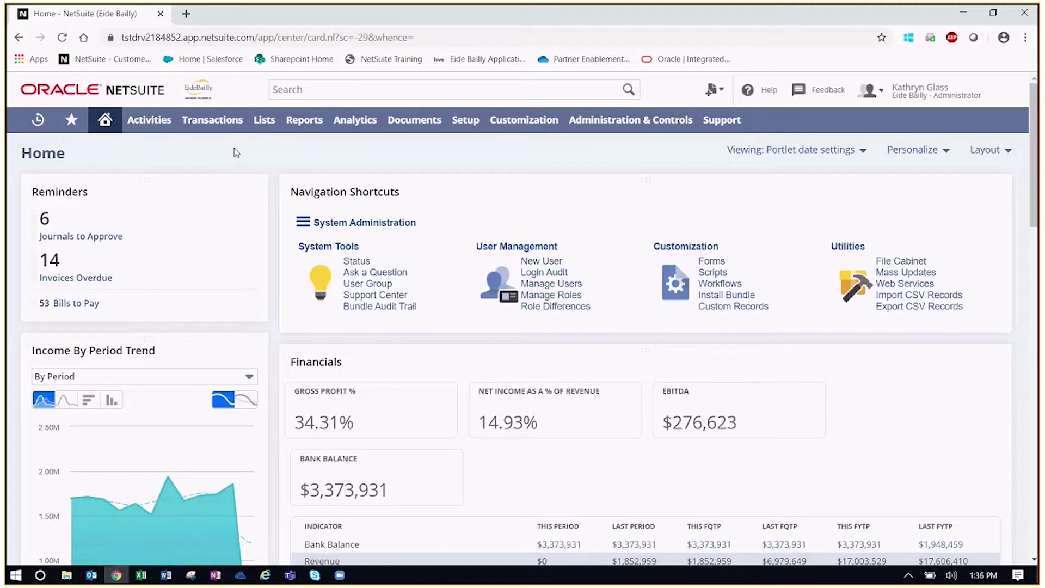
# Open Invoice #INV209 (Smith Supplies) from the Recent Records clock menu
pyautogui.moveTo(213, 121)
pyautogui.moveTo(37, 120)
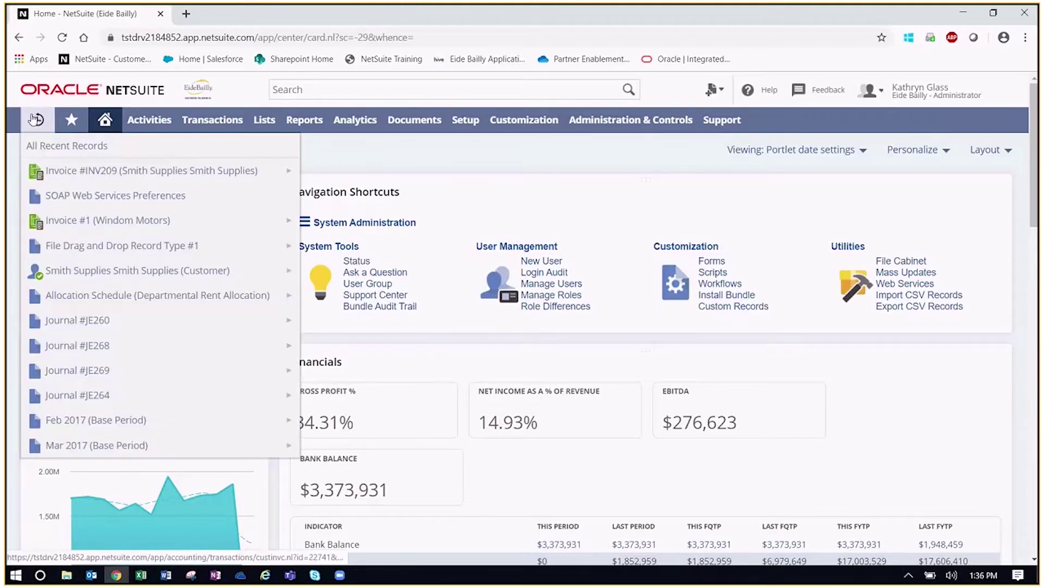
pyautogui.click(84, 175)
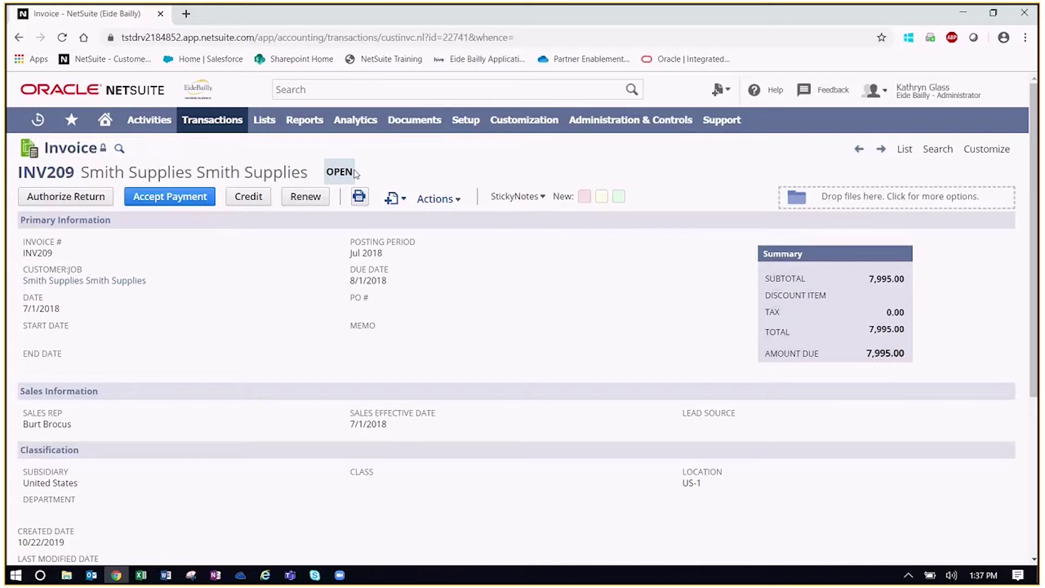
# Highlight the invoice's OPEN status and its 8/1/2018 due date
pyautogui.moveTo(355, 172); pyautogui.dragTo(326, 172)
pyautogui.click(498, 271)
pyautogui.moveTo(388, 284); pyautogui.dragTo(351, 280)
pyautogui.click(443, 290)
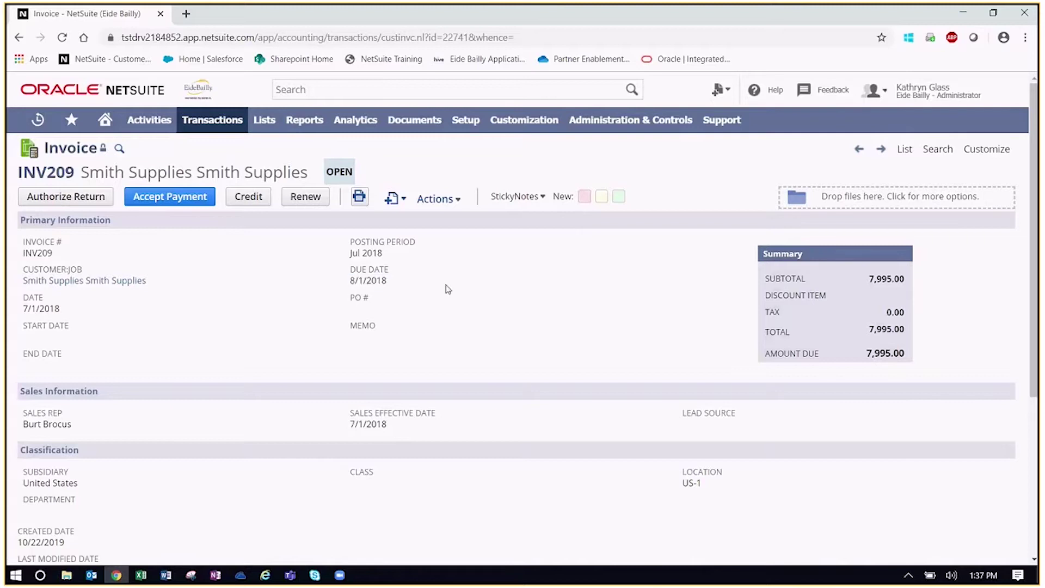
# Start a high-priority sticky note and add two employees as its recipients
pyautogui.click(585, 199)
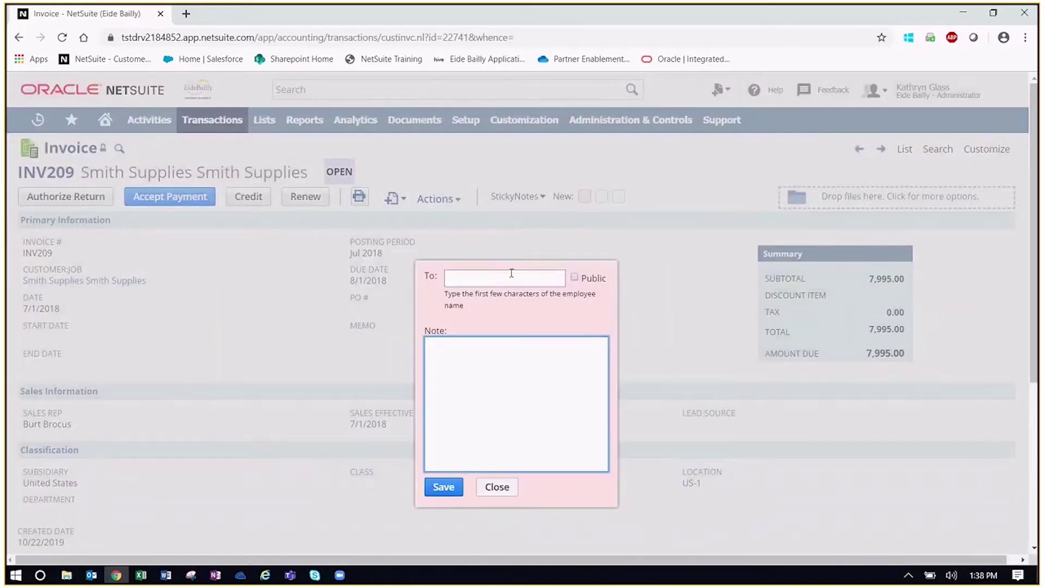
pyautogui.click(511, 276)
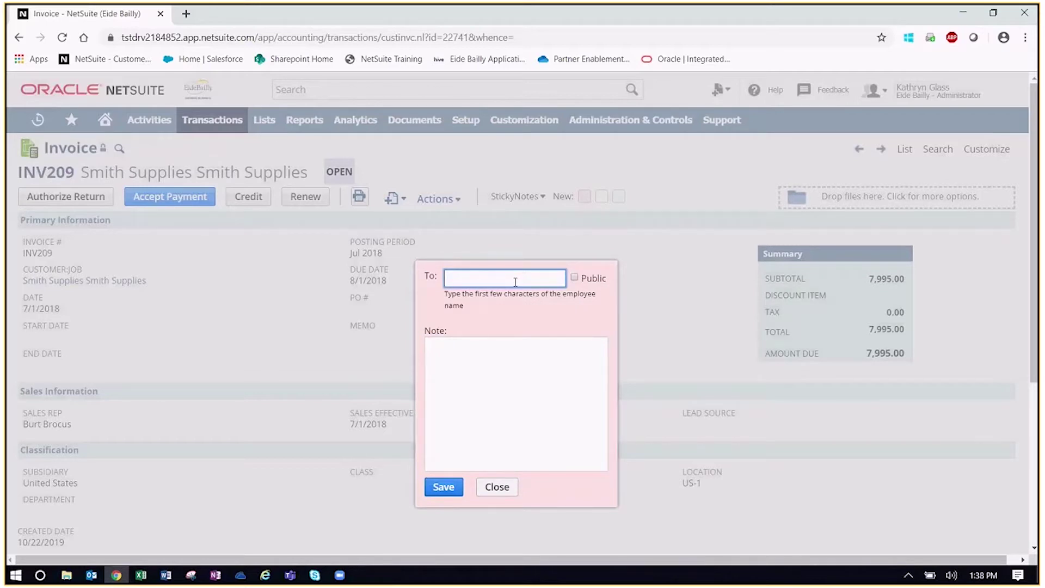
pyautogui.write('kath')
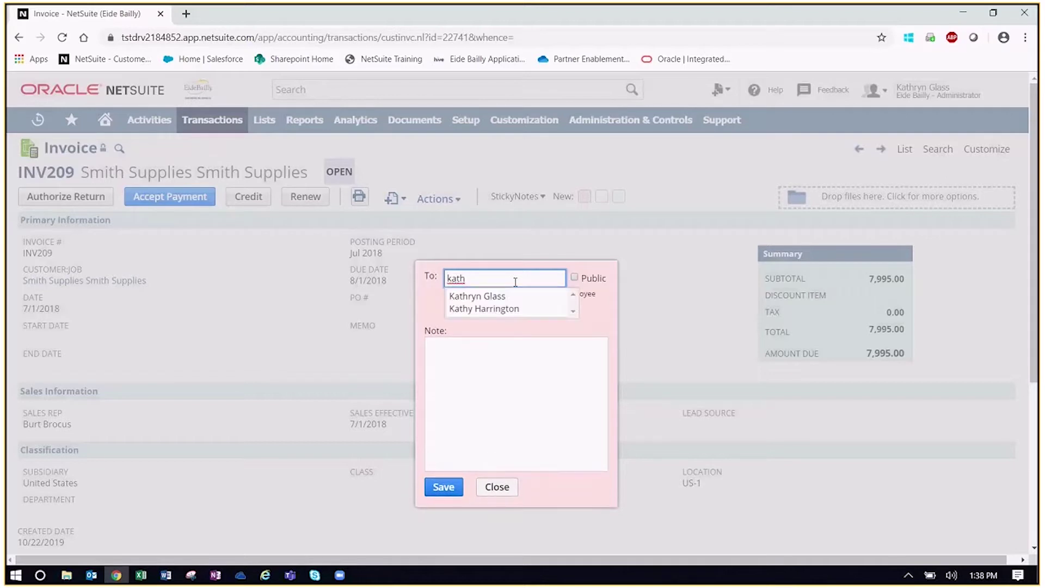
pyautogui.press('BackSpace')
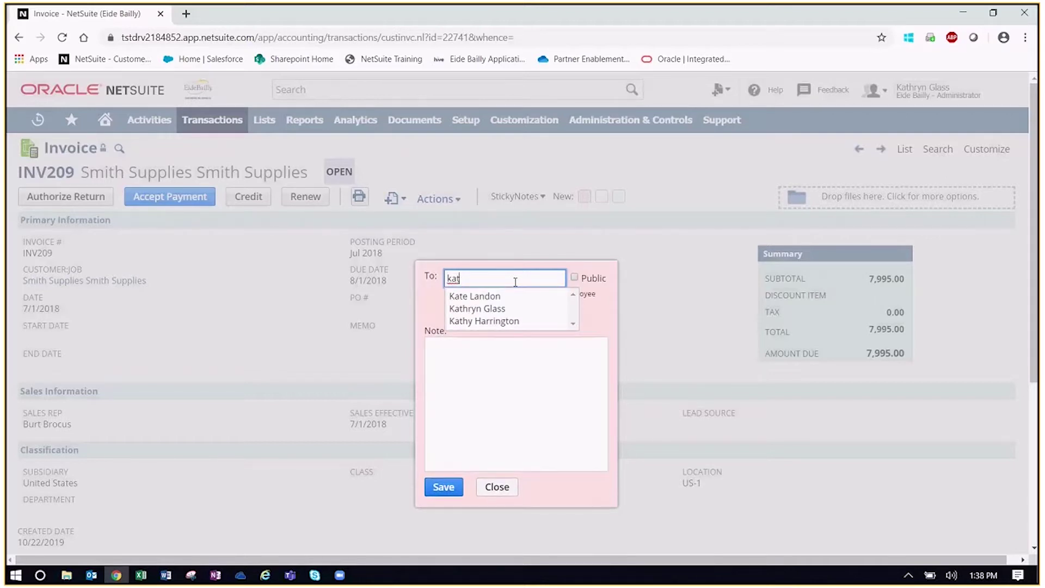
pyautogui.click(516, 312)
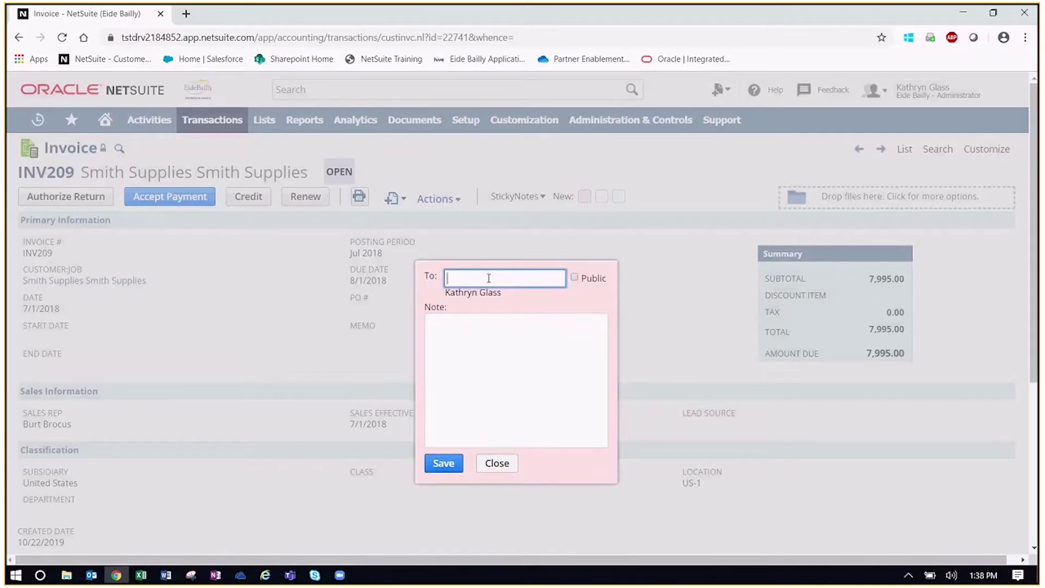
pyautogui.write('john')
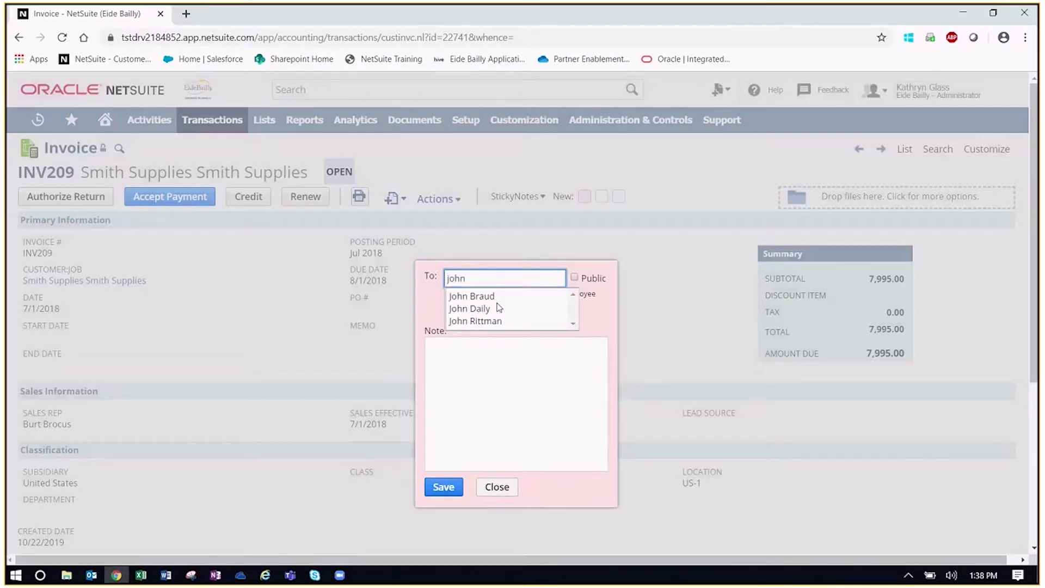
pyautogui.click(497, 321)
# Write the message asking a colleague to follow up on this invoice, and save the note
pyautogui.click(487, 329)
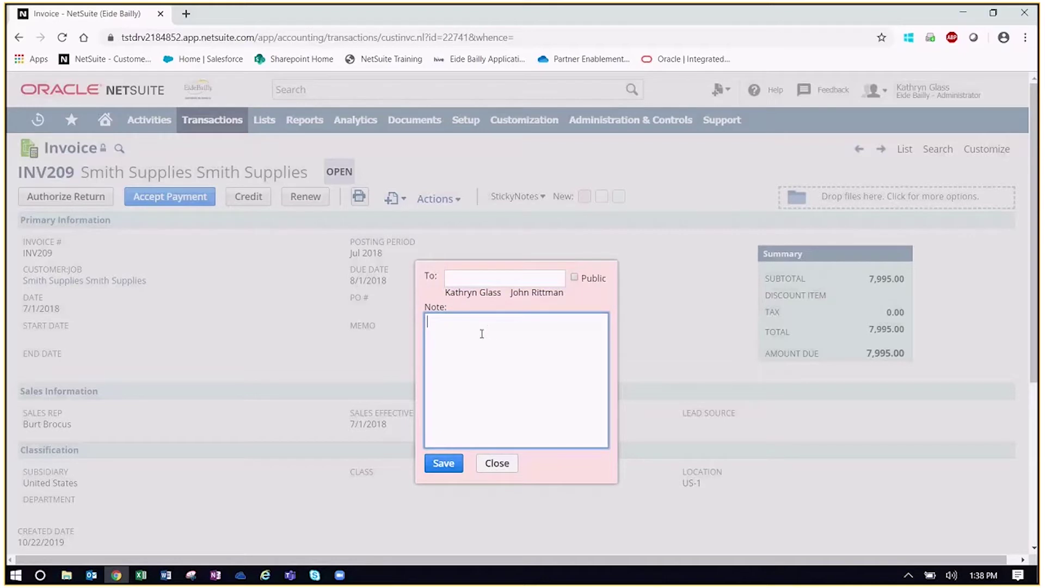
pyautogui.write('John can you follow up on this invoice')
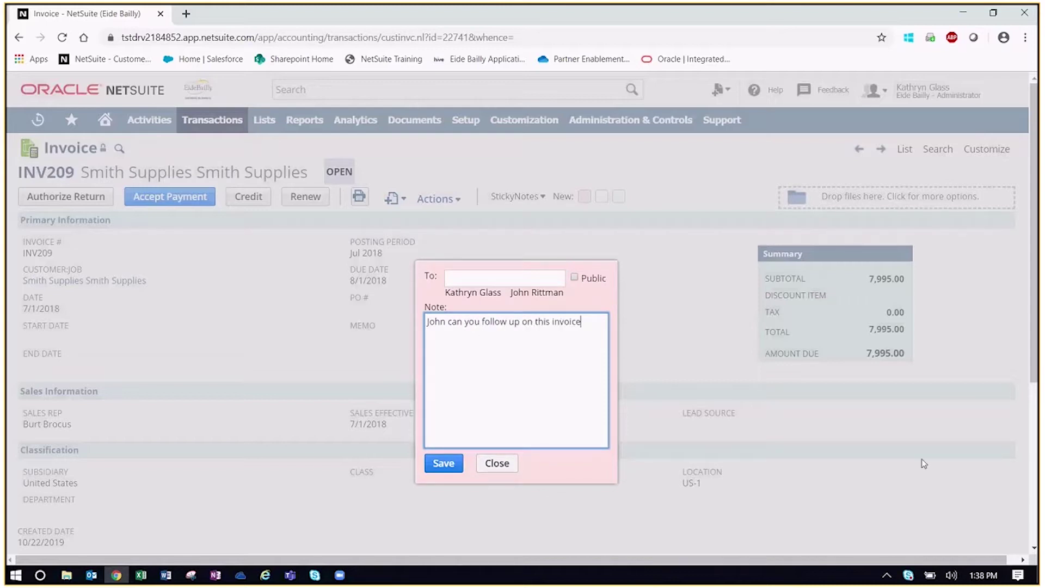
pyautogui.click(444, 463)
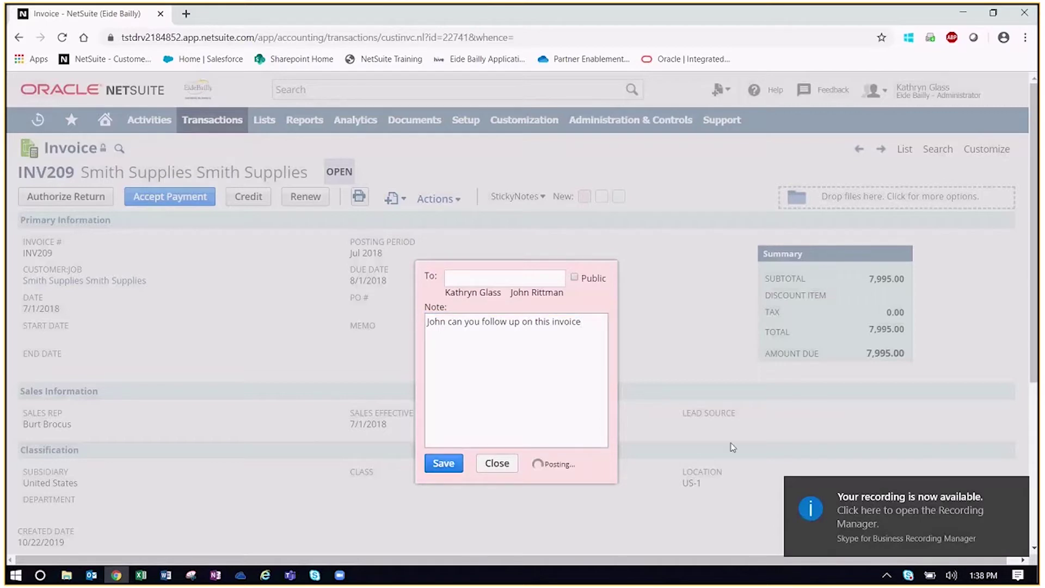
pyautogui.click(1017, 493)
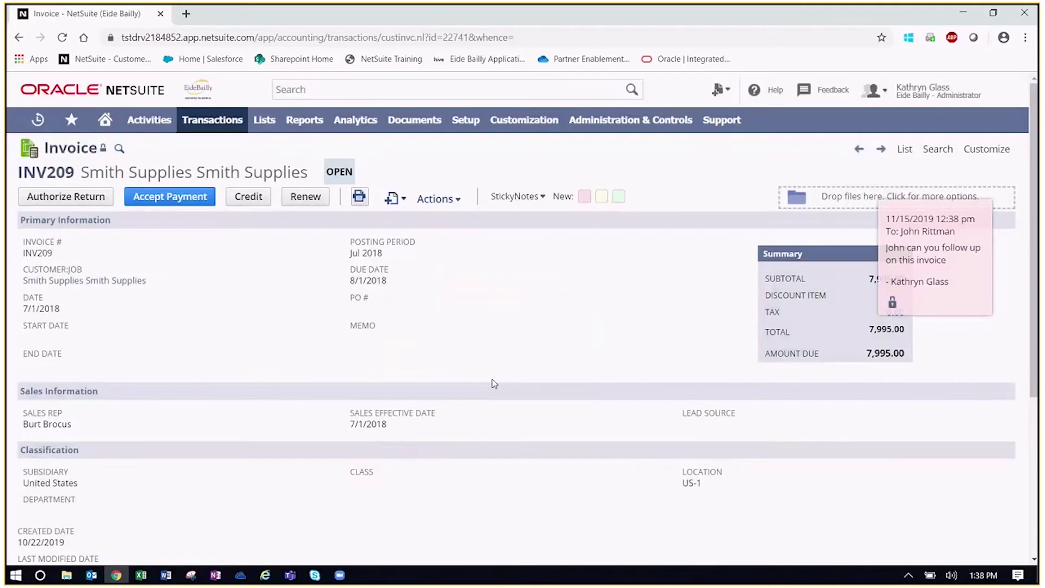
# Reply to the sticky note with 'Taken care of, payment should be in by EOD.' and save
pyautogui.moveTo(914, 303)
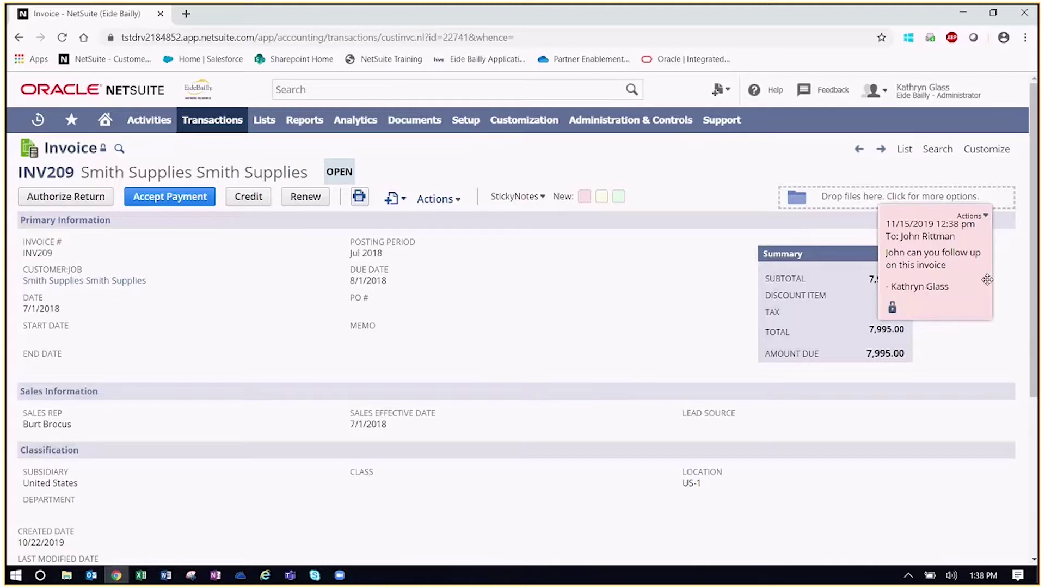
pyautogui.click(983, 217)
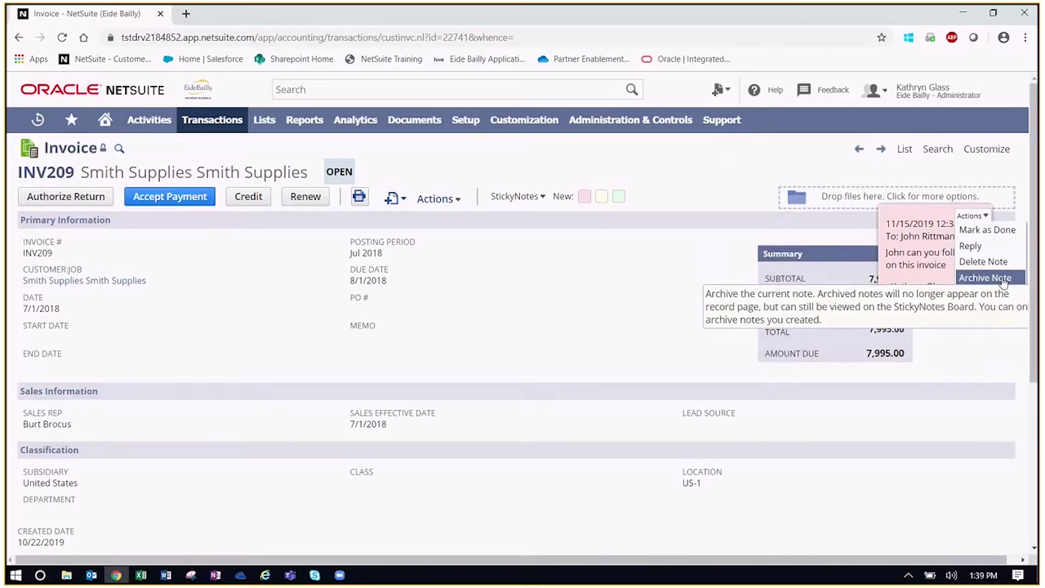
pyautogui.click(992, 249)
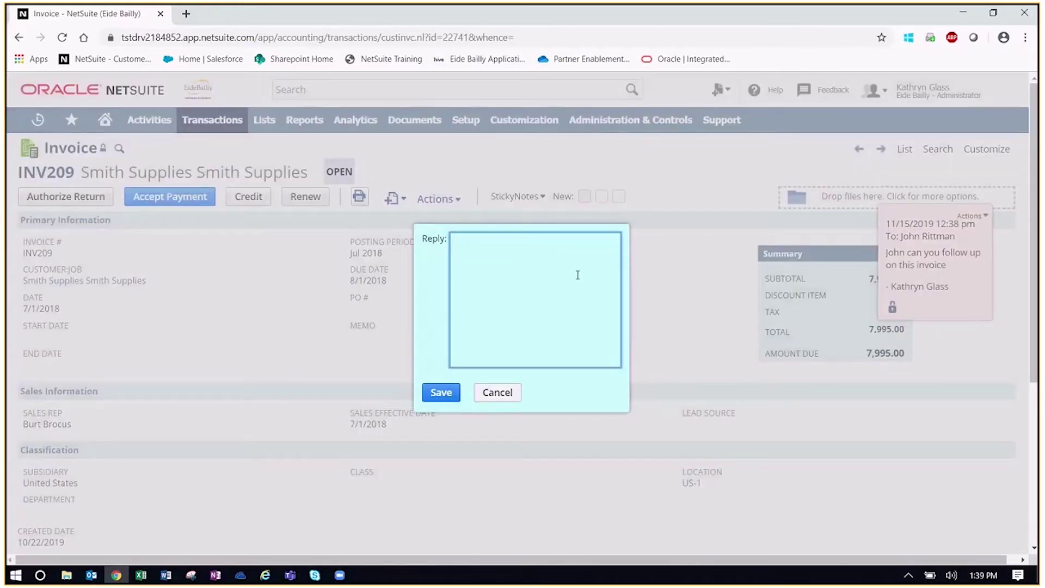
pyautogui.write('Taken care of, payment should be')
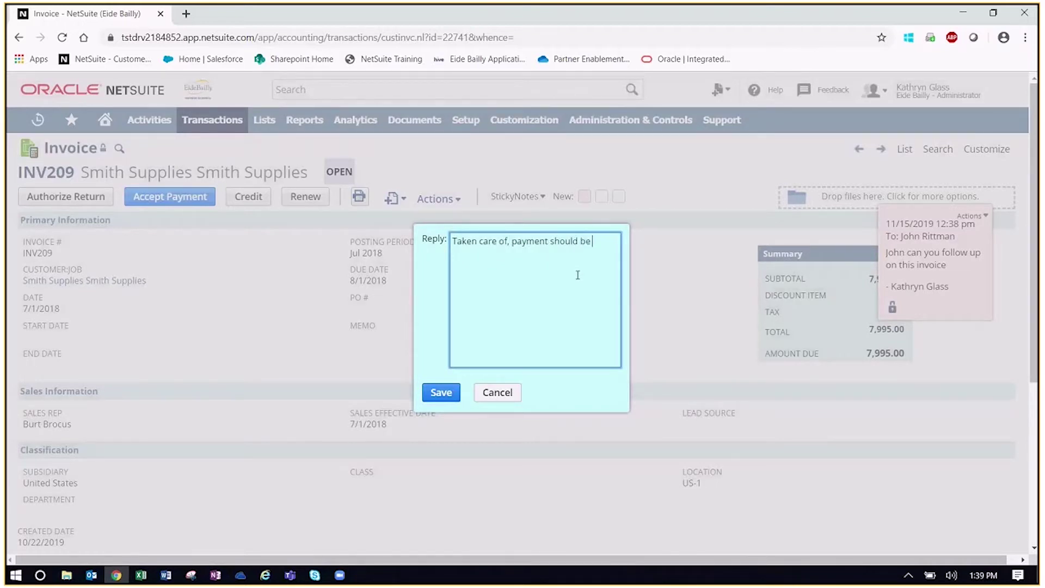
pyautogui.write(' in by EOD.')
pyautogui.click(441, 391)
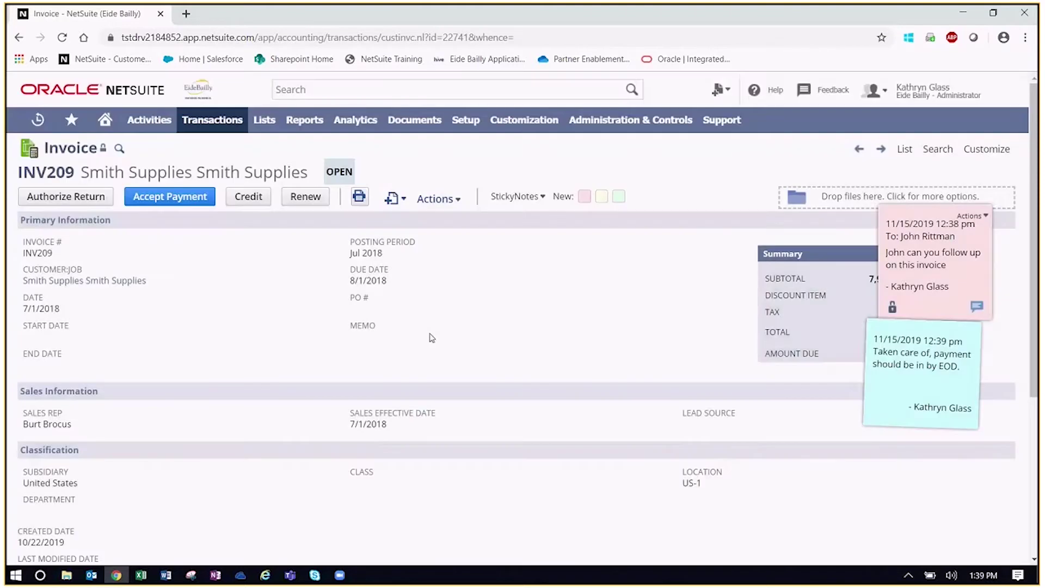
# Mark the follow-up sticky note as done
pyautogui.moveTo(932, 379)
pyautogui.click(971, 215)
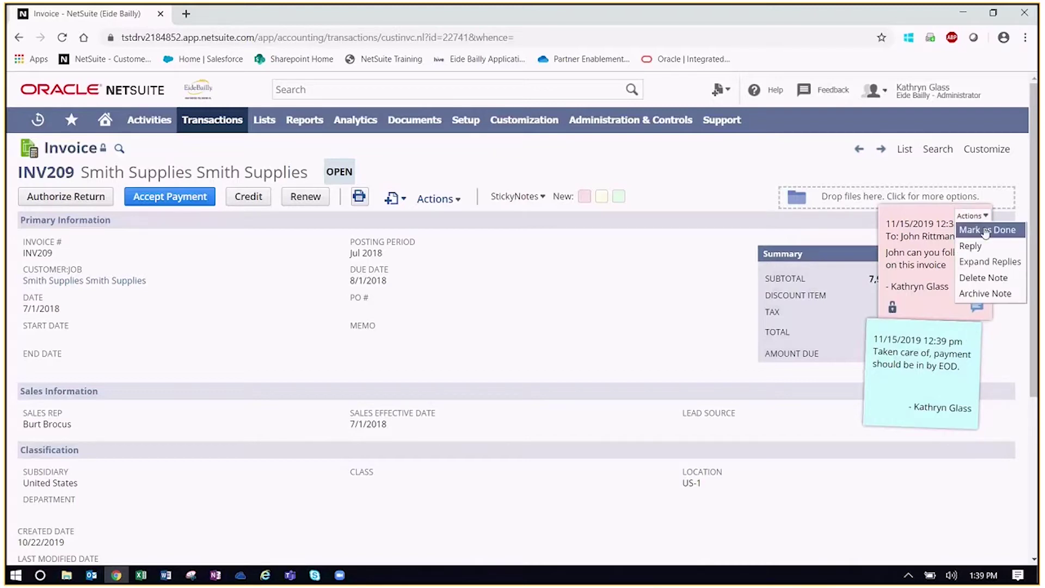
pyautogui.click(986, 230)
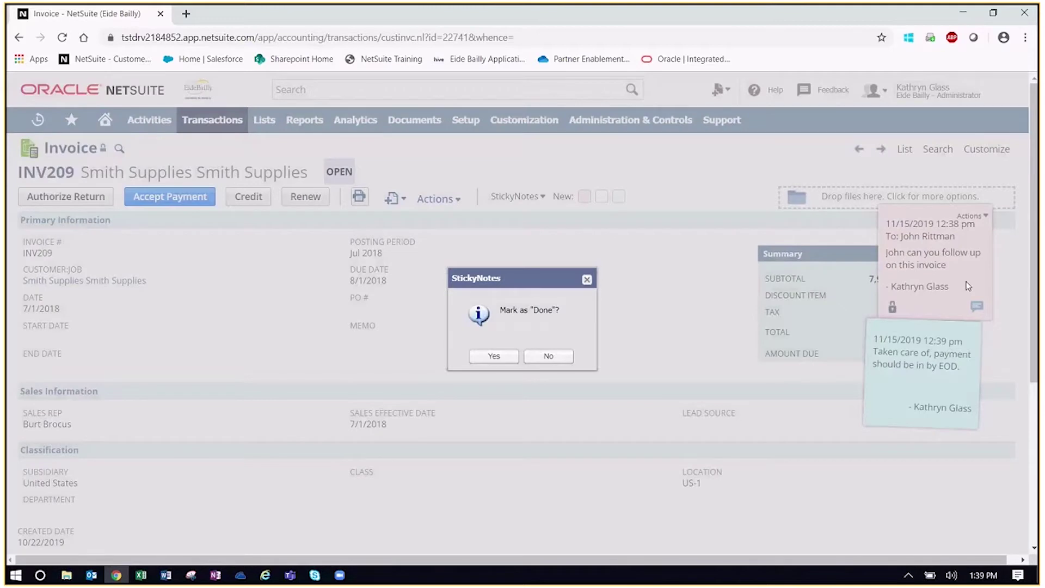
pyautogui.click(498, 357)
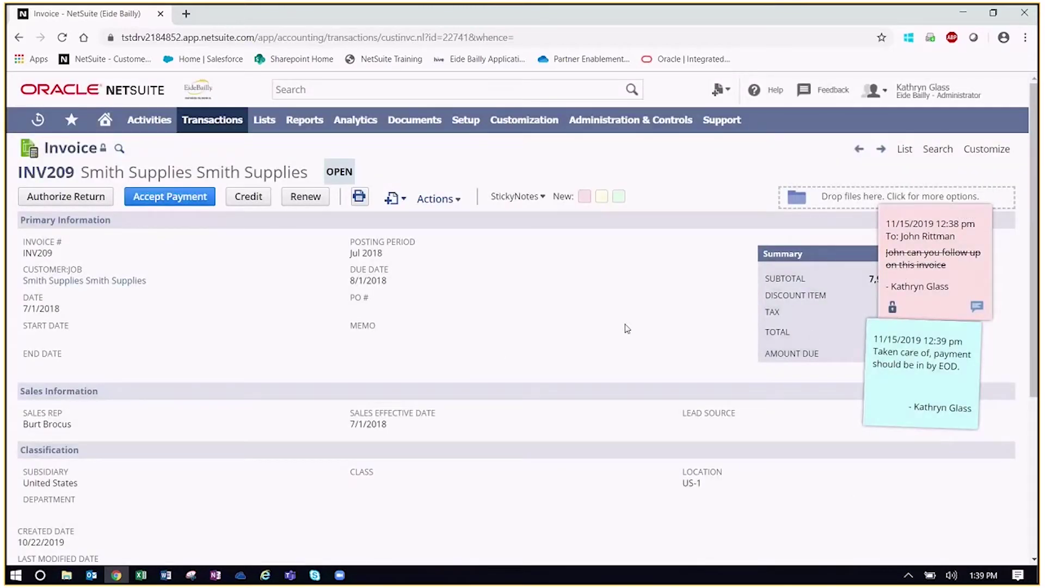
# Delete the reply note and then the follow-up sticky note itself
pyautogui.moveTo(930, 332)
pyautogui.click(974, 343)
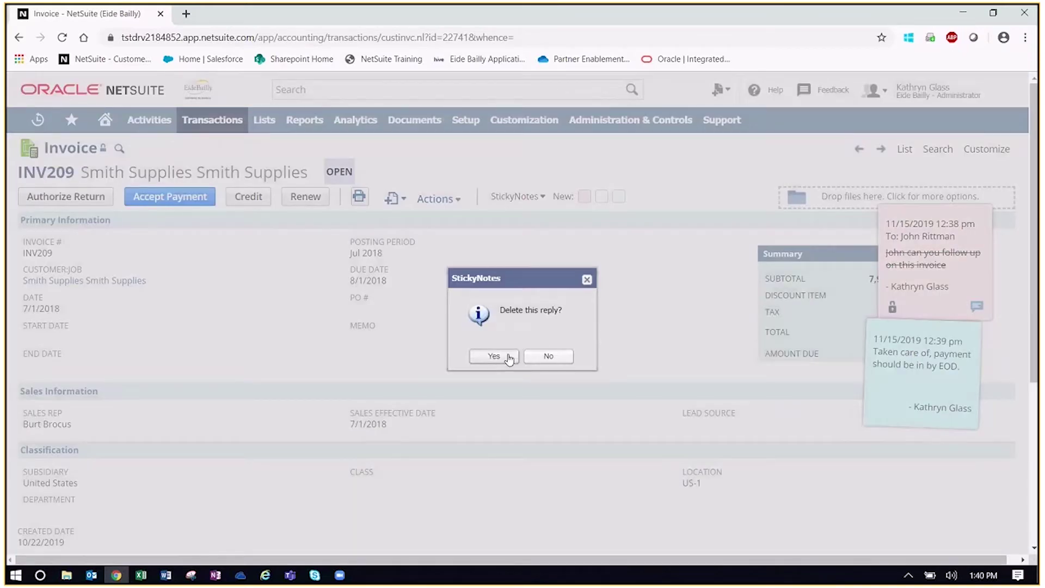
pyautogui.click(494, 356)
pyautogui.click(975, 219)
pyautogui.click(976, 244)
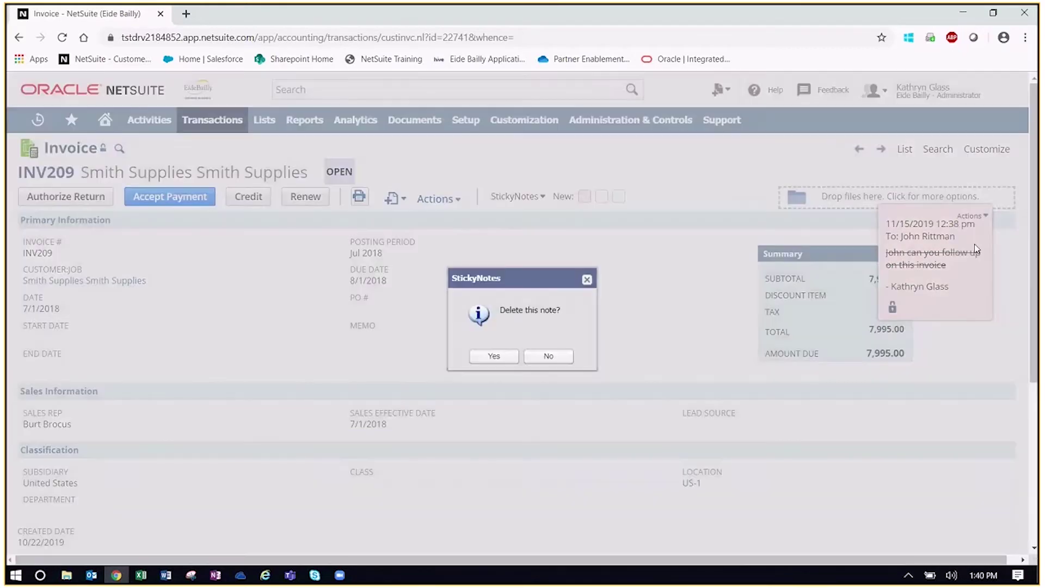
pyautogui.click(493, 357)
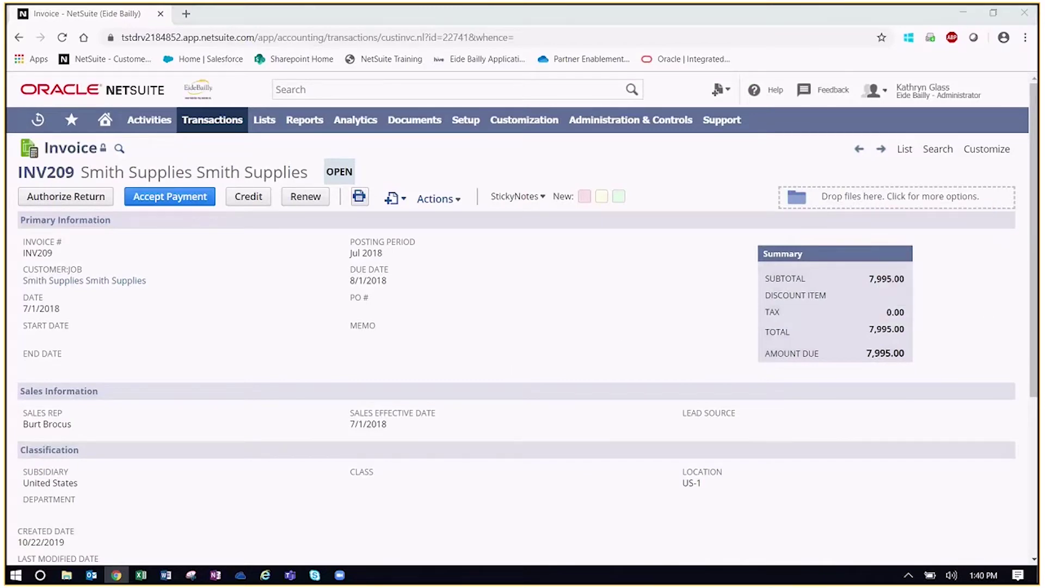
# Drag New Invoice.pdf from the Test Data folder onto the invoice's file drop zone
pyautogui.press('super+d')
pyautogui.press('super+d')
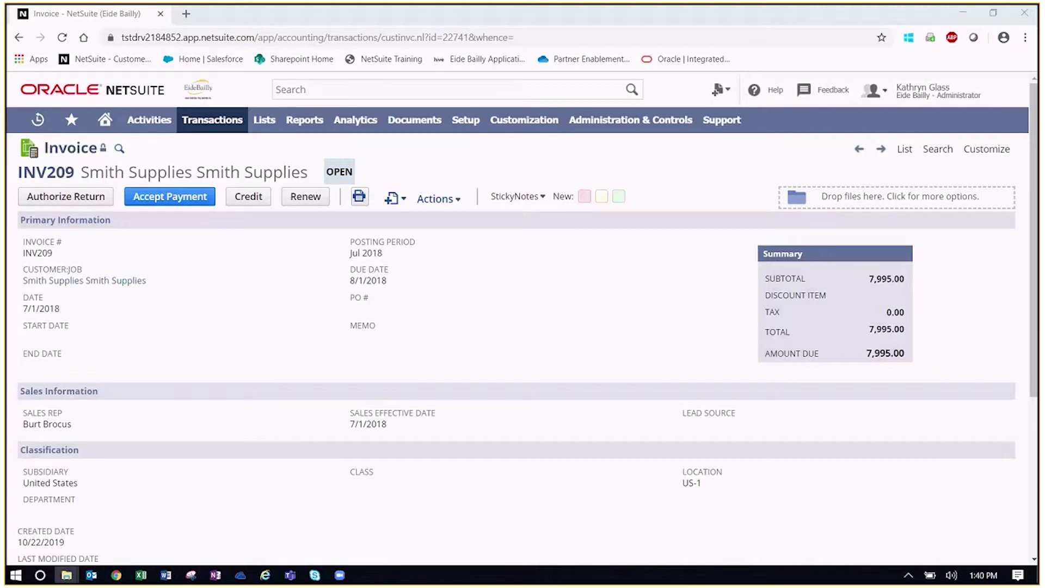
pyautogui.hotkey('alt', 'Tab')
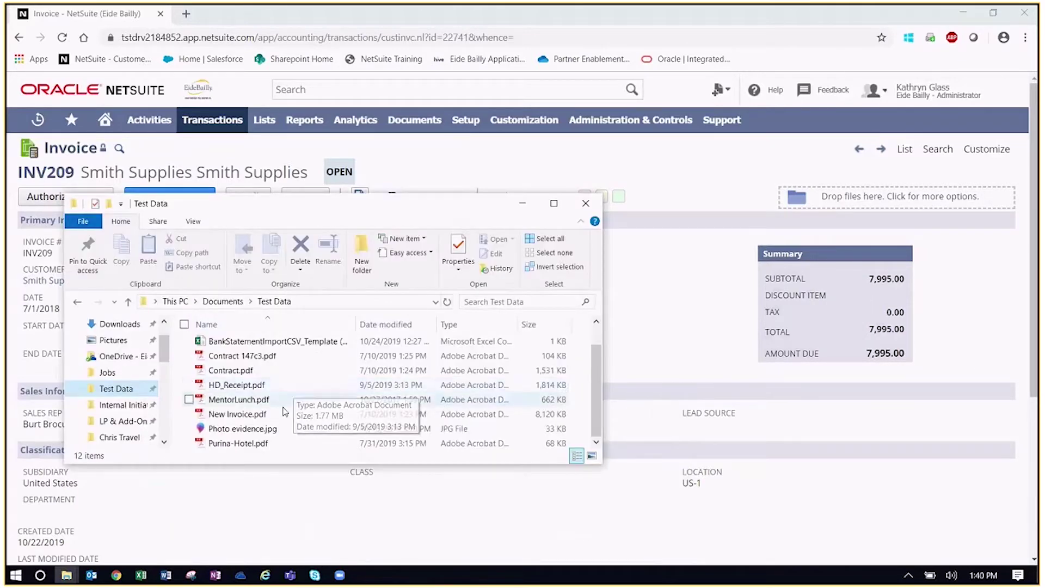
pyautogui.moveTo(284, 414); pyautogui.dragTo(912, 201)
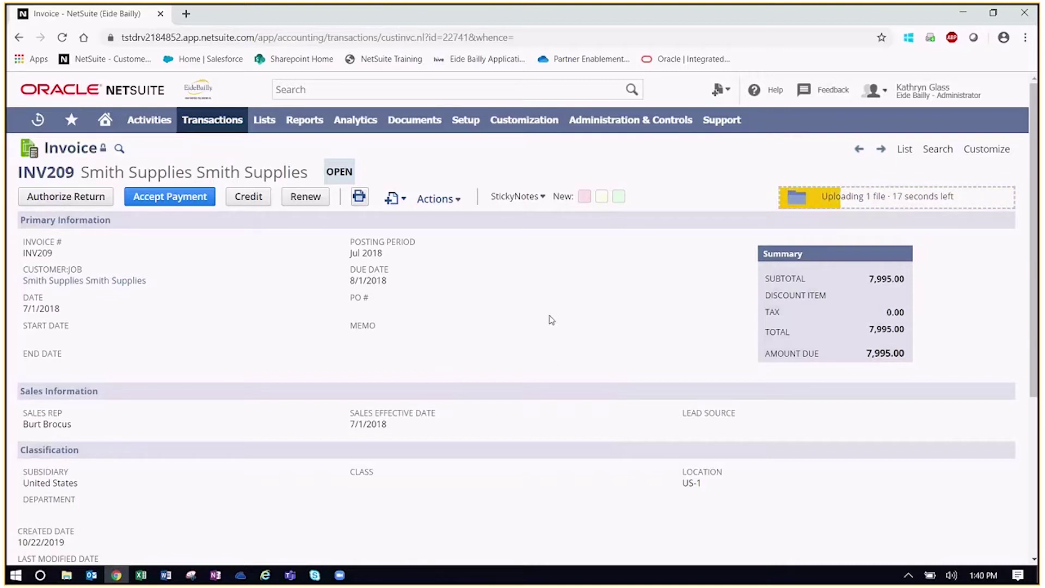
# Check the invoice's Communication > Files subtab for the uploaded file
pyautogui.scroll(-5, 552, 320)
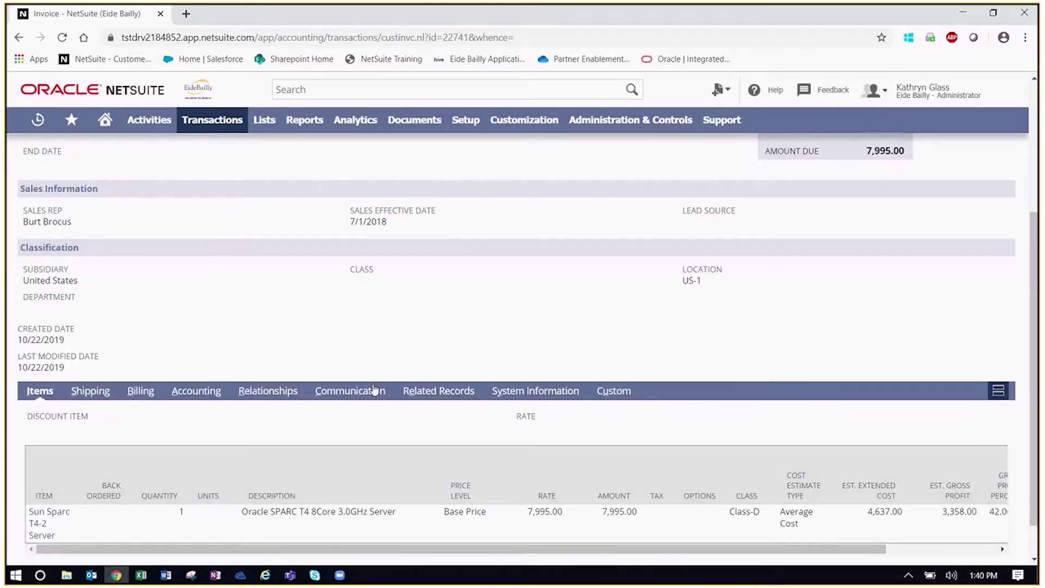
pyautogui.click(340, 349)
pyautogui.scroll(-1, 255, 361)
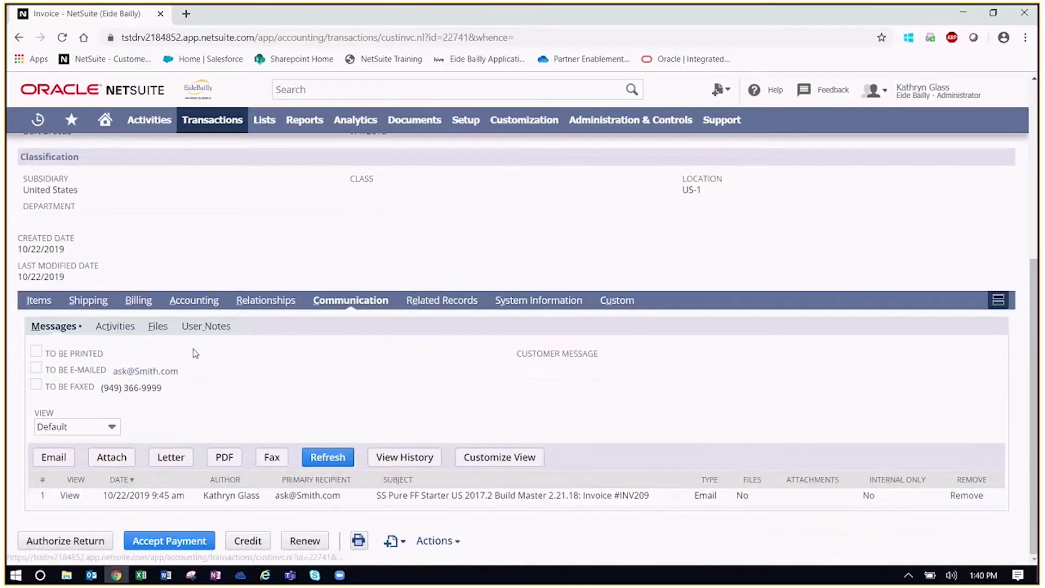
pyautogui.click(158, 326)
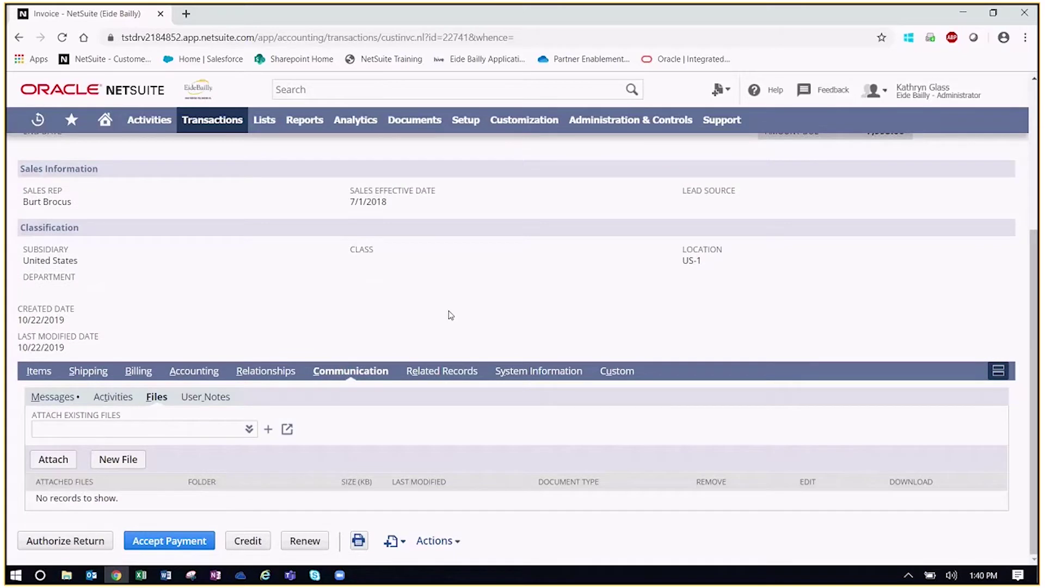
pyautogui.scroll(5, 448, 312)
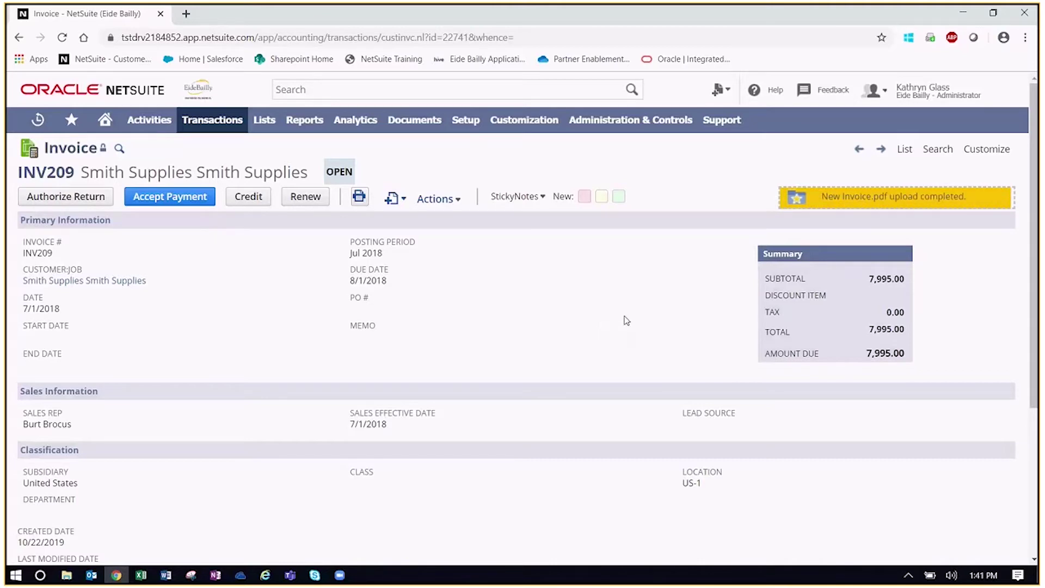
pyautogui.scroll(-4, 588, 287)
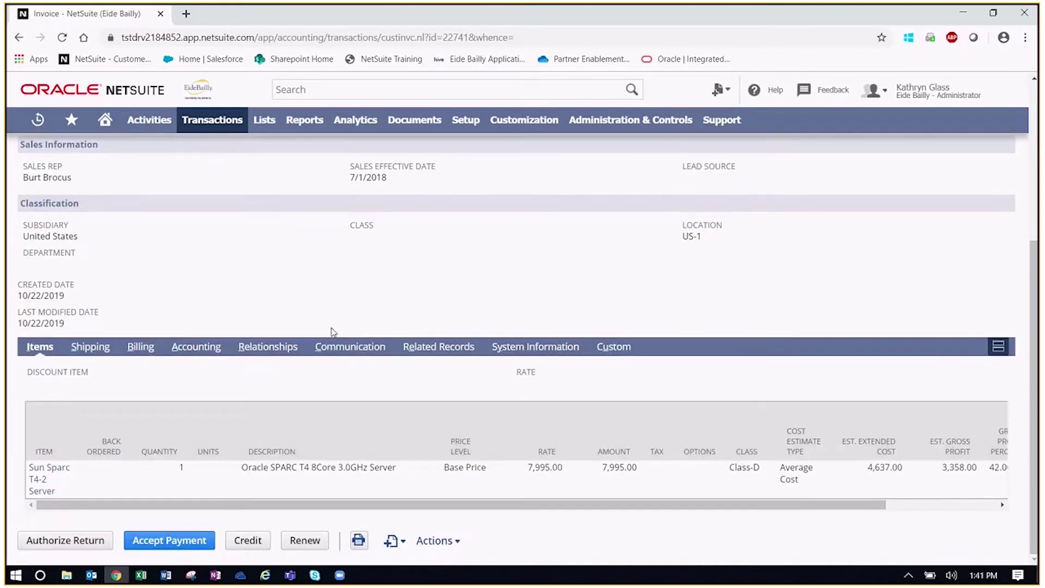
# Find New Invoice.pdf in the Communication > Files subtab, then return to the page top
pyautogui.click(344, 347)
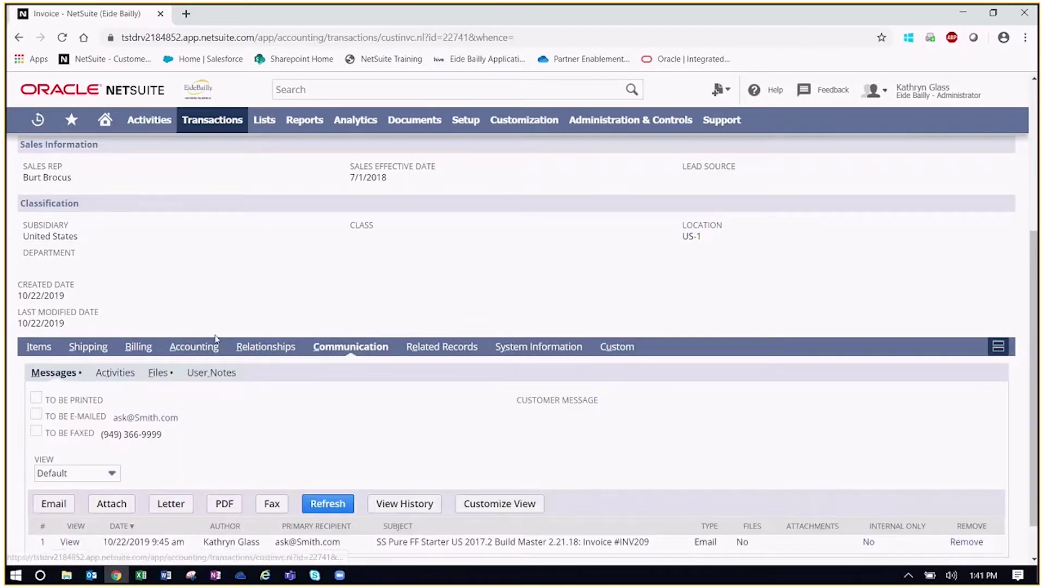
pyautogui.click(163, 373)
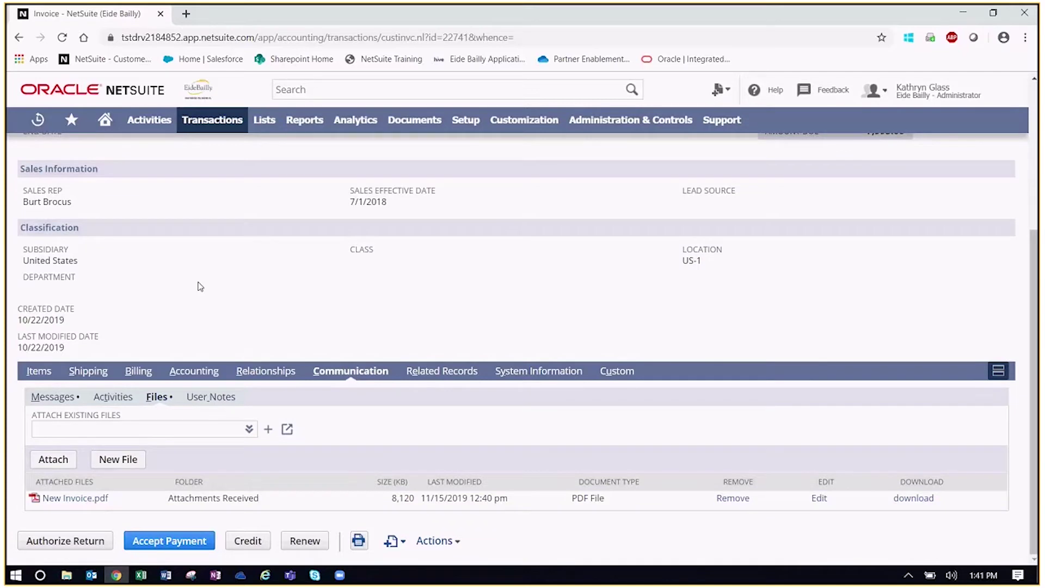
pyautogui.scroll(5, 200, 286)
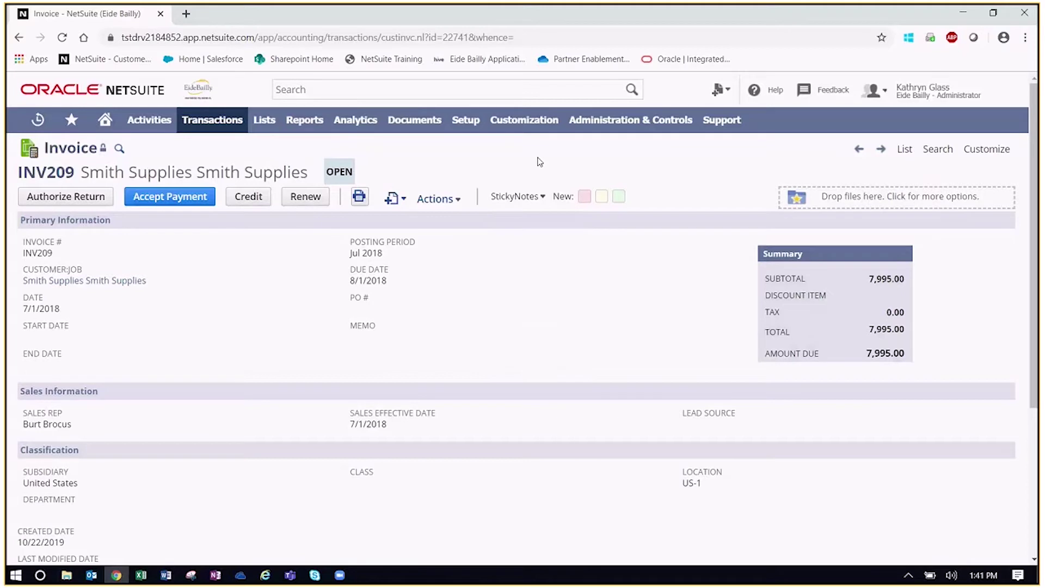
# Search Customization > SuiteBundler > Search & Install Bundles for the keyword 'drag'
pyautogui.moveTo(525, 120)
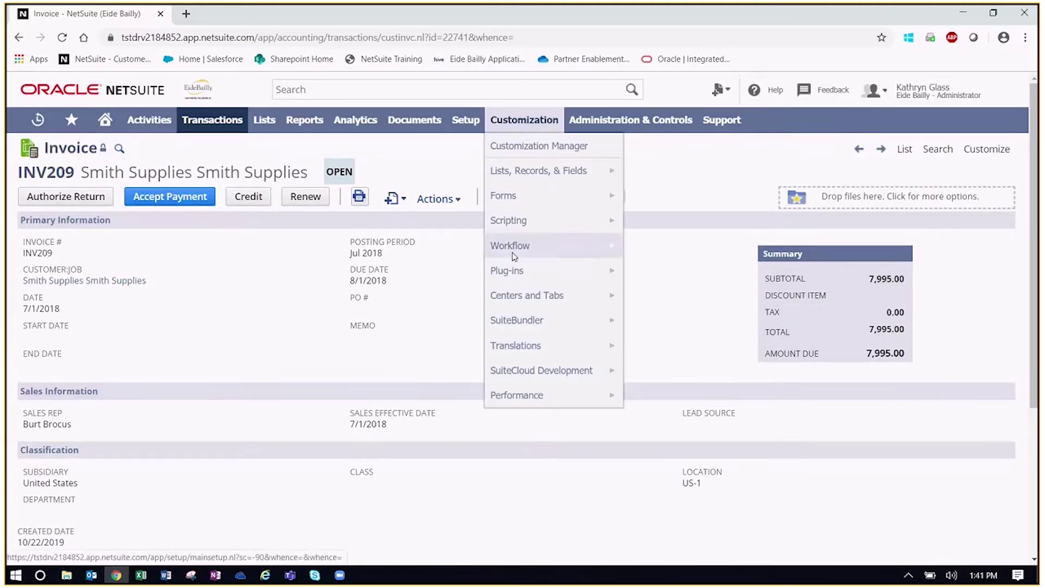
pyautogui.moveTo(528, 324)
pyautogui.moveTo(678, 348)
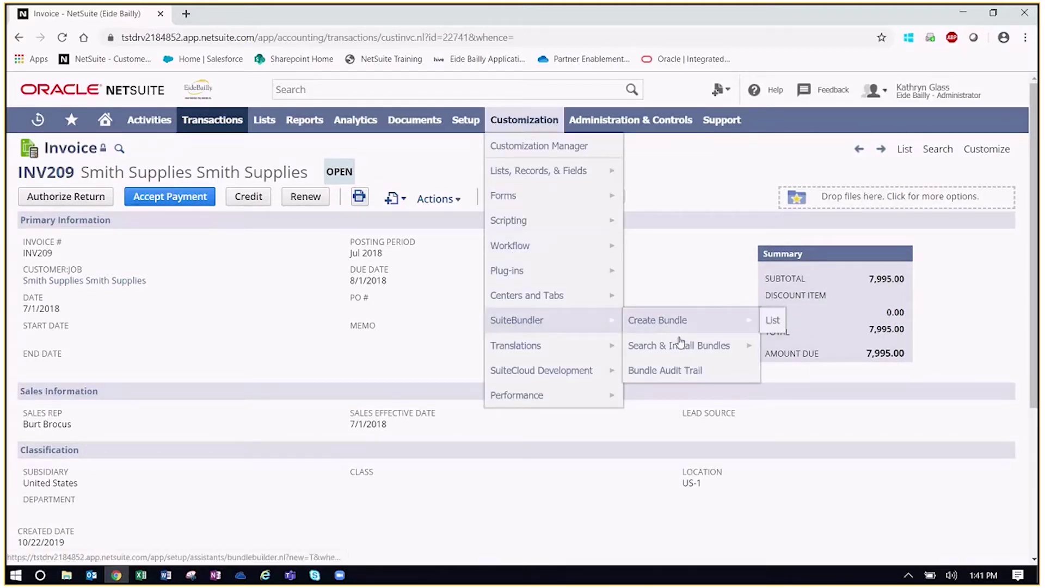
pyautogui.click(680, 349)
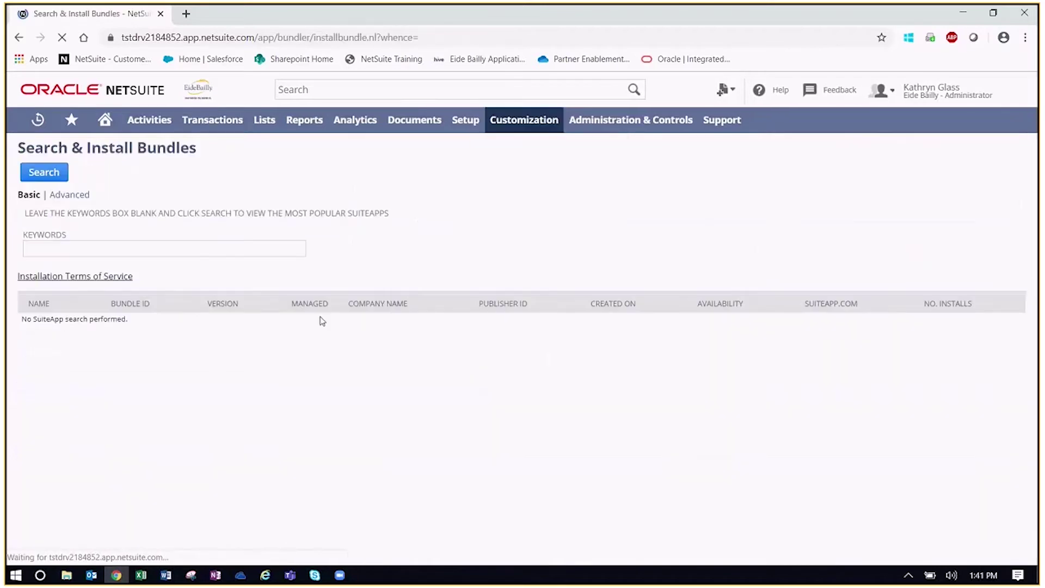
pyautogui.click(191, 250)
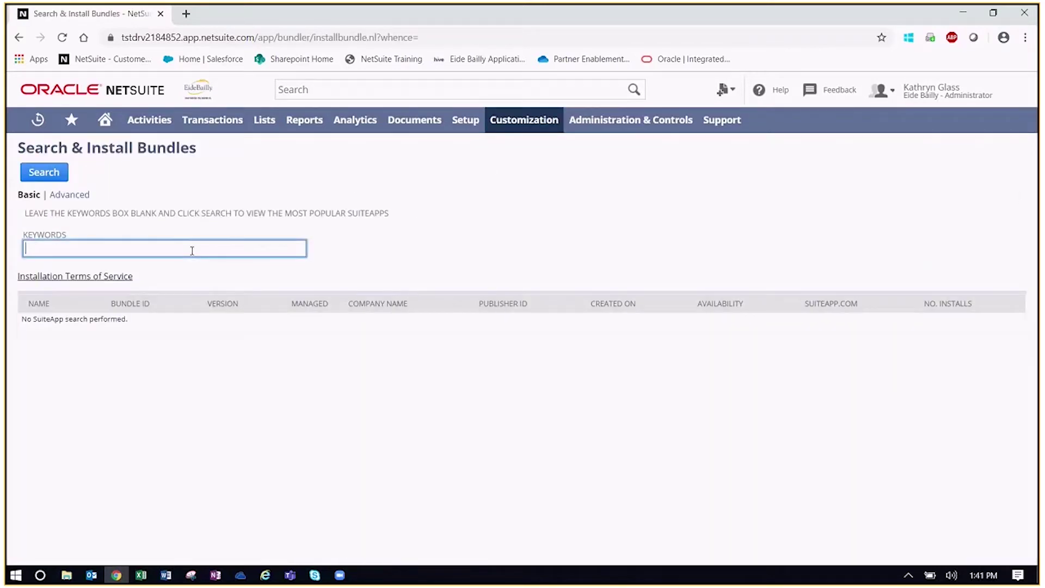
pyautogui.write('drag')
pyautogui.press('Return')
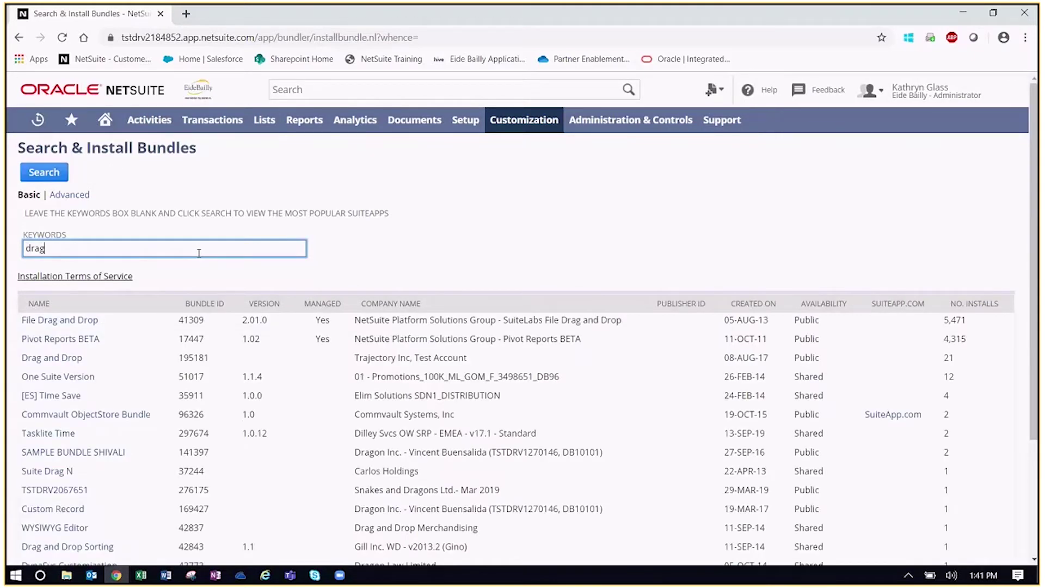
# Highlight the File Drag and Drop result's name, managed status and 5,471 installs
pyautogui.click(396, 251)
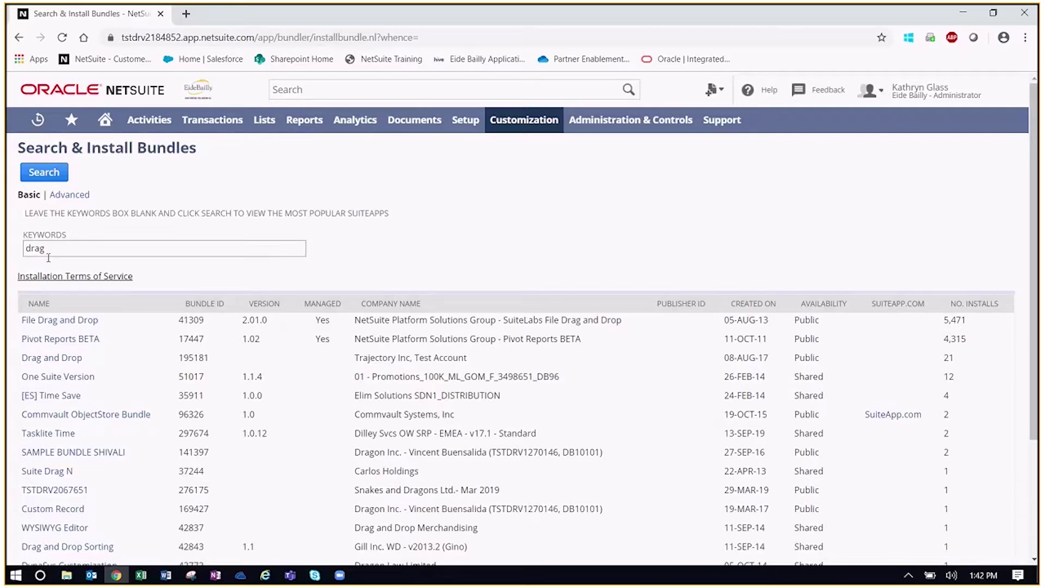
pyautogui.moveTo(103, 325); pyautogui.dragTo(20, 322)
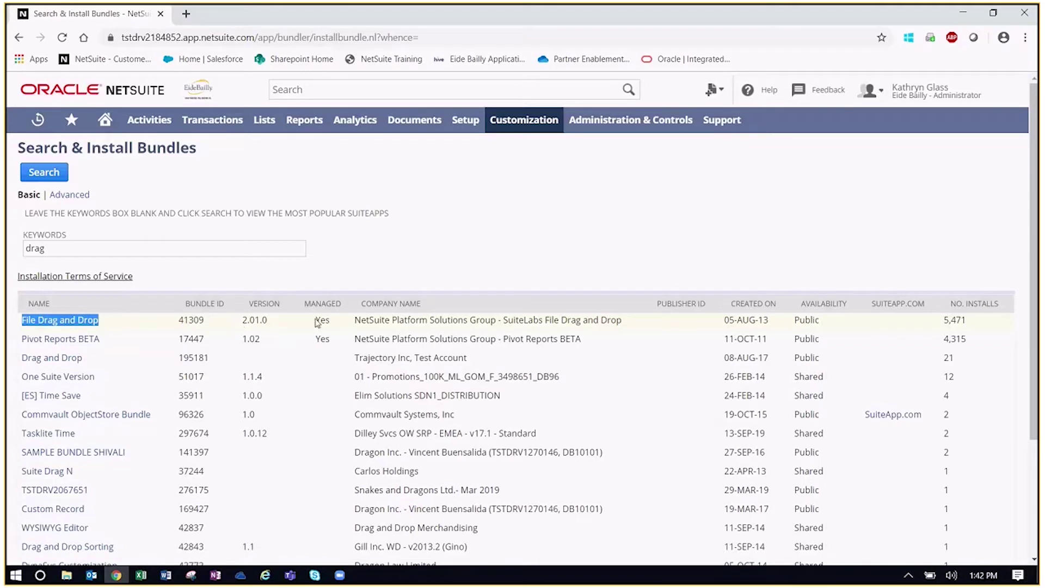
pyautogui.moveTo(316, 322); pyautogui.dragTo(627, 329)
pyautogui.click(627, 328)
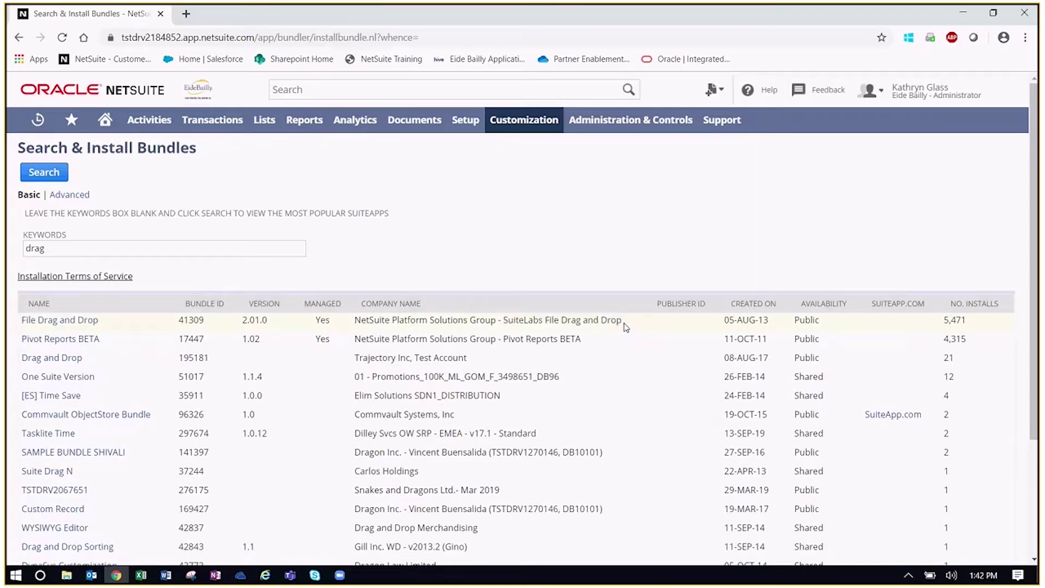
pyautogui.moveTo(969, 325); pyautogui.dragTo(943, 326)
# Open the File Drag and Drop bundle's details and choose Install
pyautogui.click(73, 321)
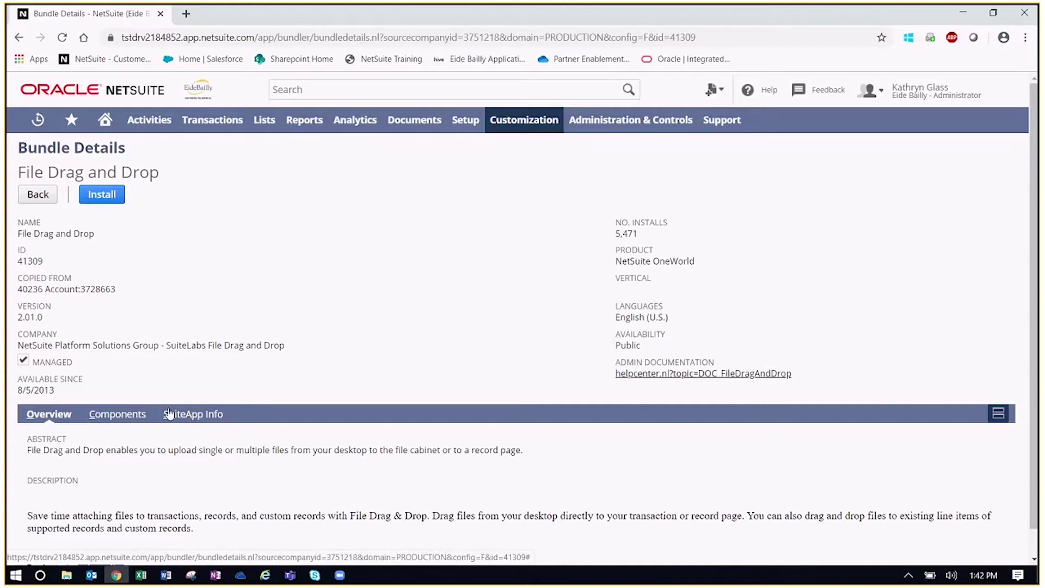
pyautogui.click(109, 202)
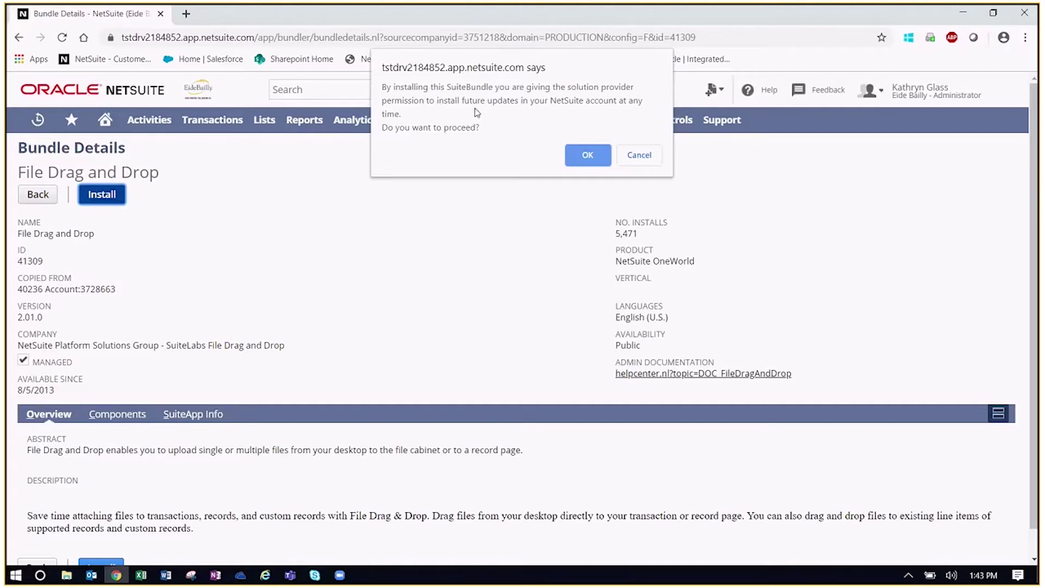
# Accept provider-managed updates, attempt Update Bundle, and dismiss the provider-manages-upgrades alert
pyautogui.click(587, 154)
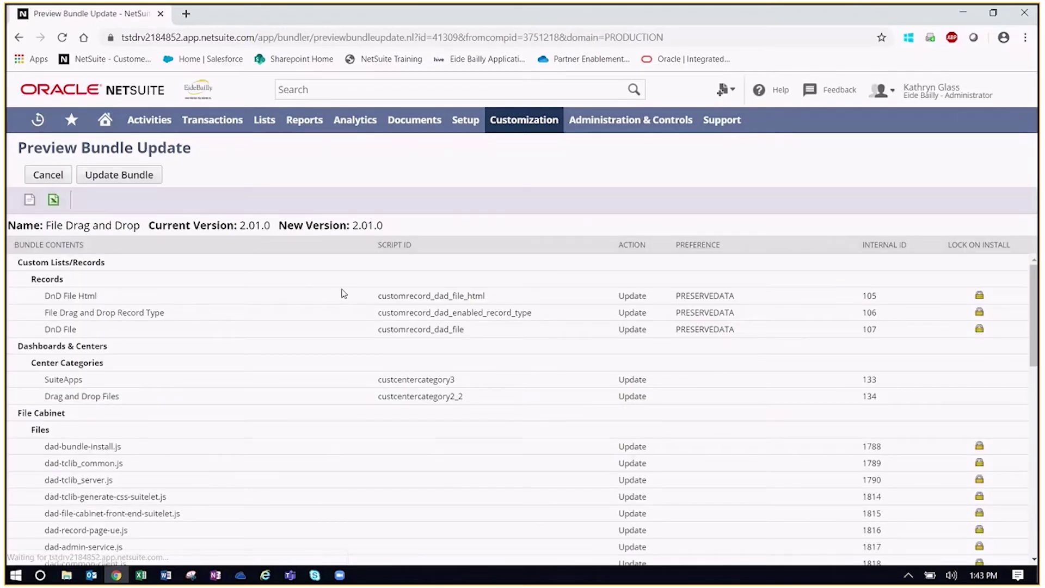
pyautogui.click(121, 181)
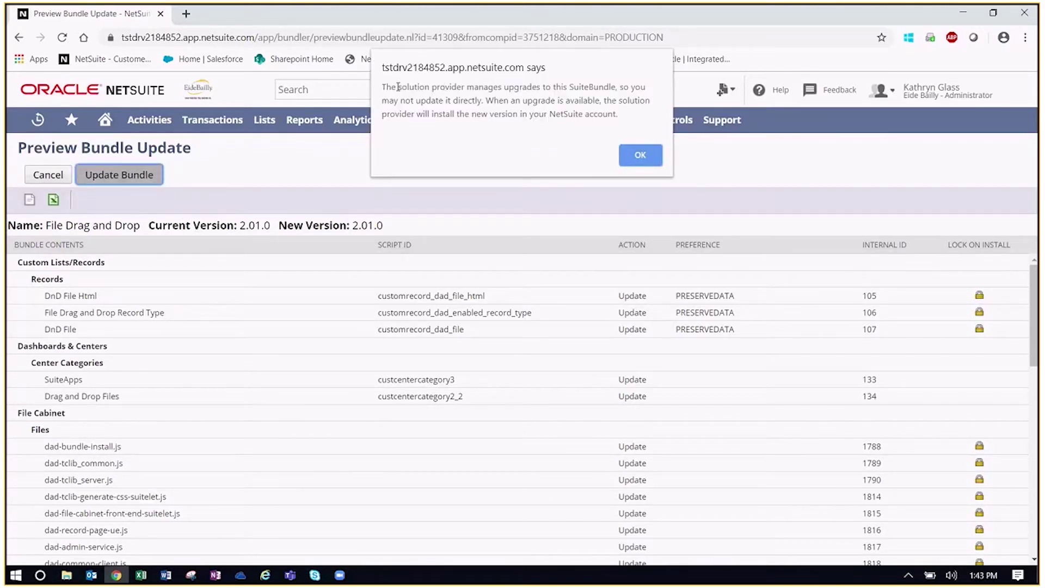
pyautogui.moveTo(397, 87); pyautogui.dragTo(502, 87)
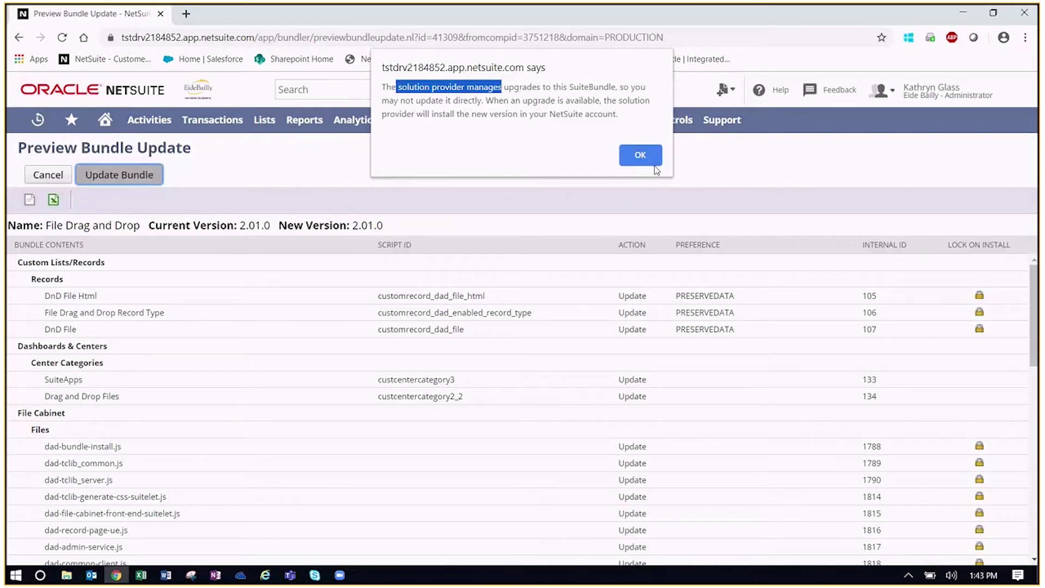
pyautogui.click(638, 155)
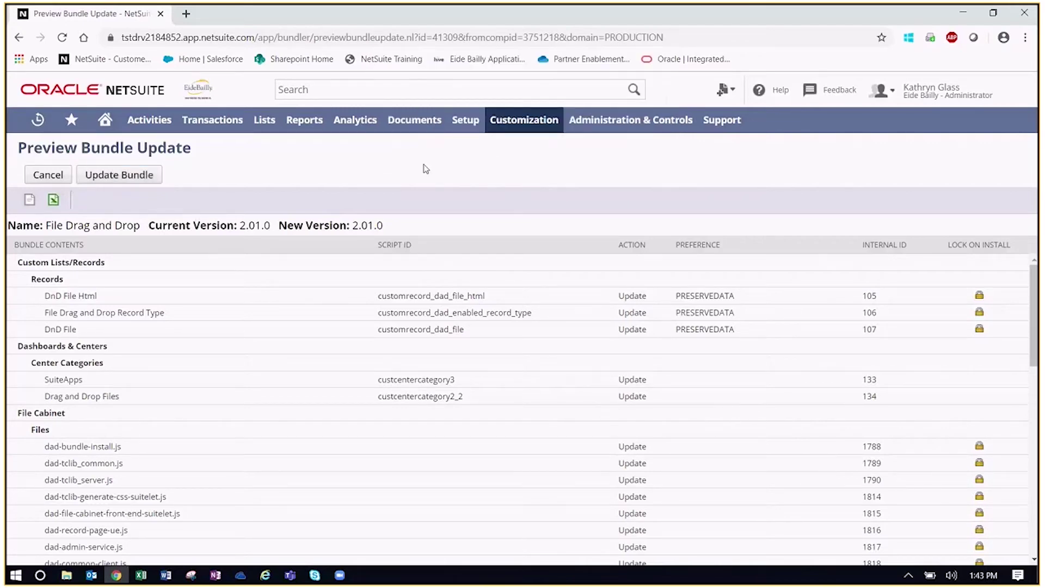
# Scroll through the update preview's components, then cancel the update
pyautogui.scroll(-10, 313, 275)
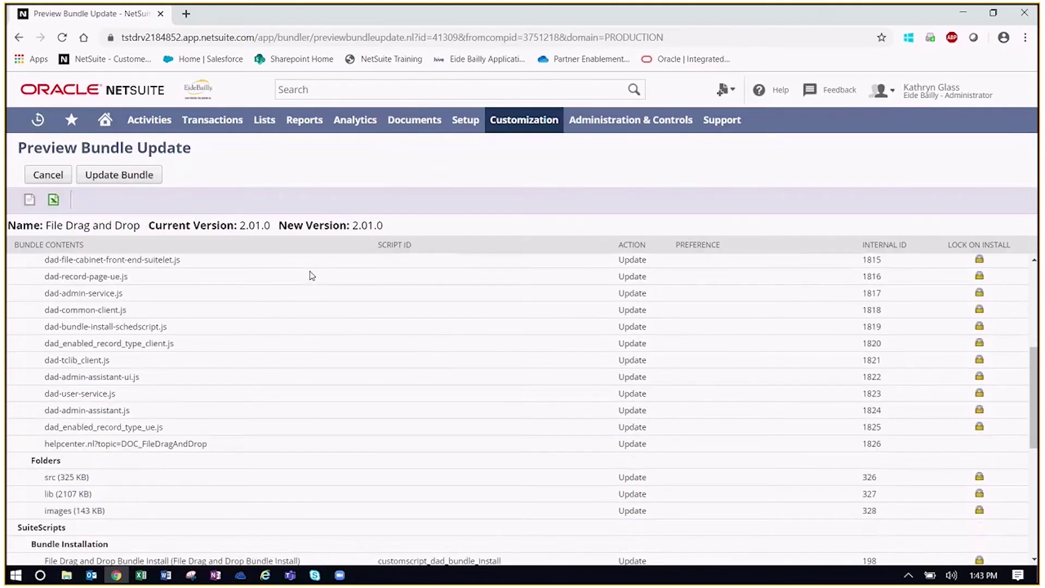
pyautogui.scroll(-3, 313, 293)
pyautogui.scroll(1, 311, 294)
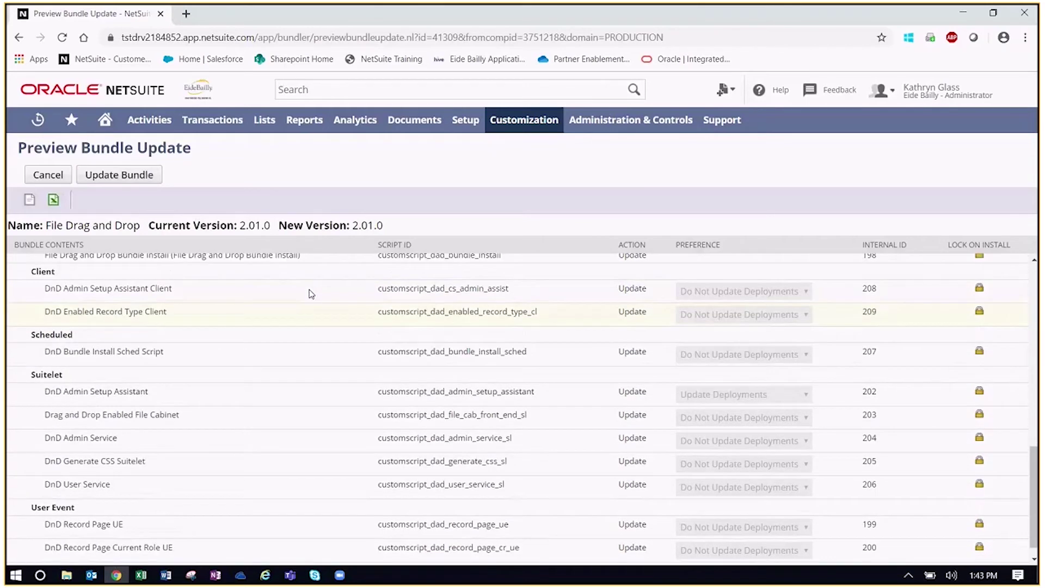
pyautogui.scroll(13, 311, 294)
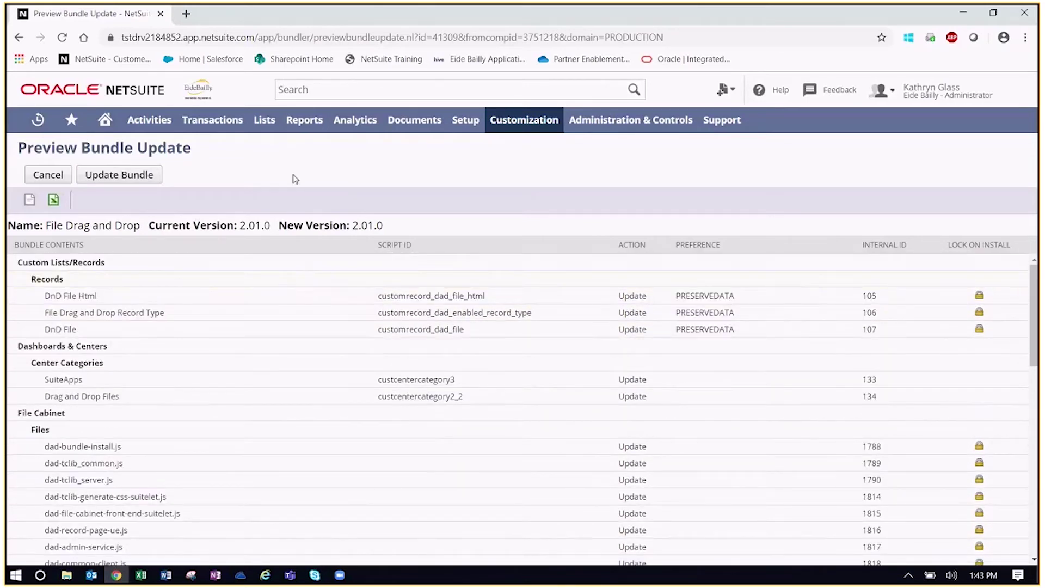
pyautogui.click(53, 174)
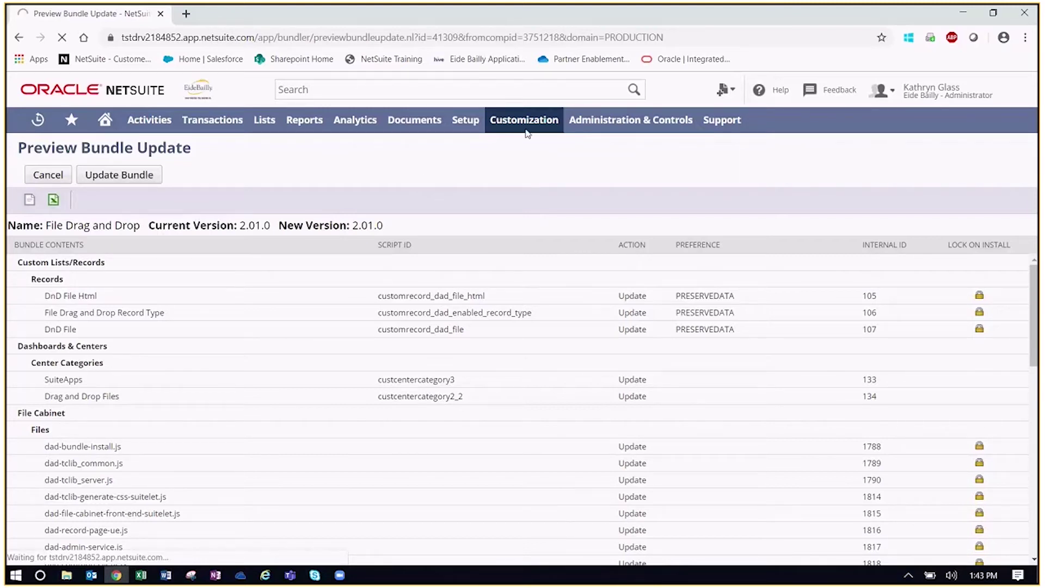
# Open the Installed Bundles list from the Setup > Customization menu
pyautogui.moveTo(526, 131)
pyautogui.moveTo(530, 322)
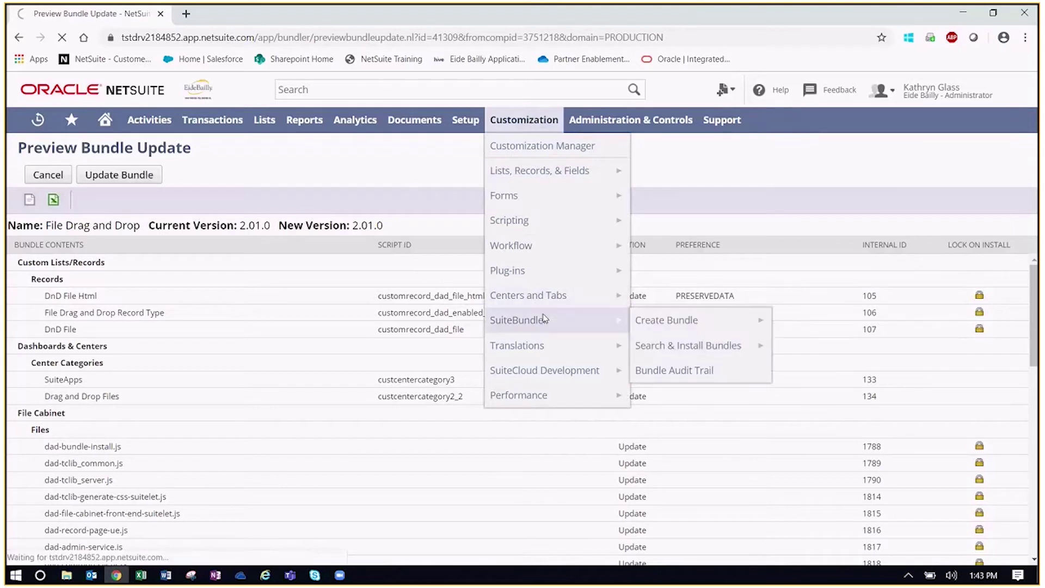
pyautogui.click(674, 352)
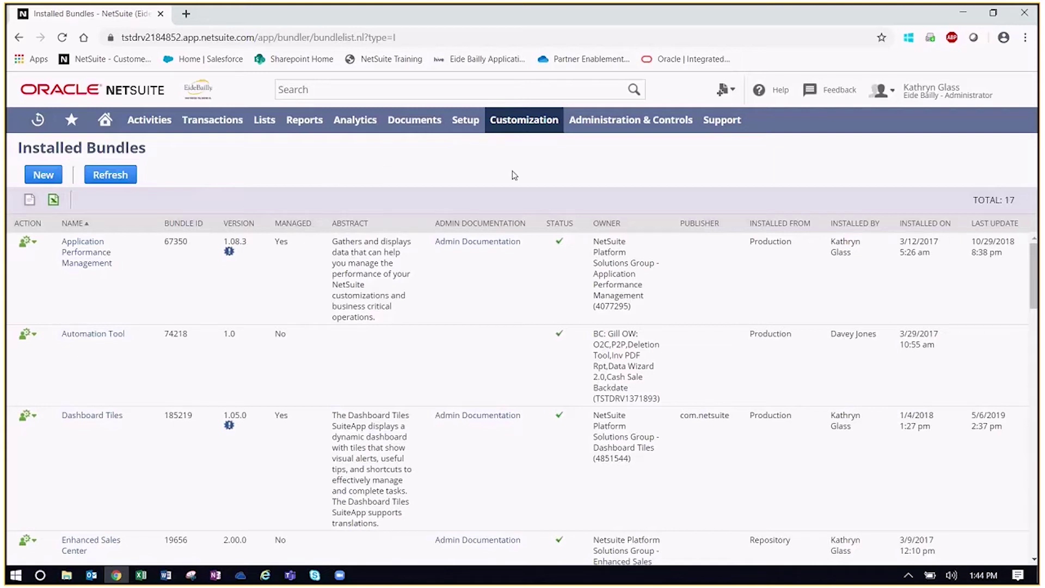
# Launch File Drag and Drop Setup from the Setup > Customization menu
pyautogui.moveTo(466, 121)
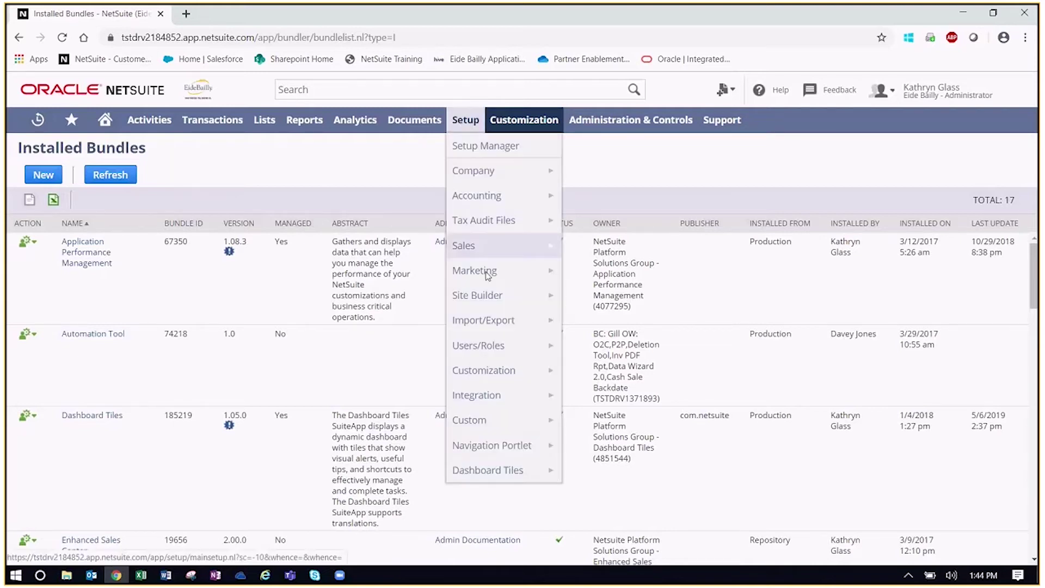
pyautogui.moveTo(495, 370)
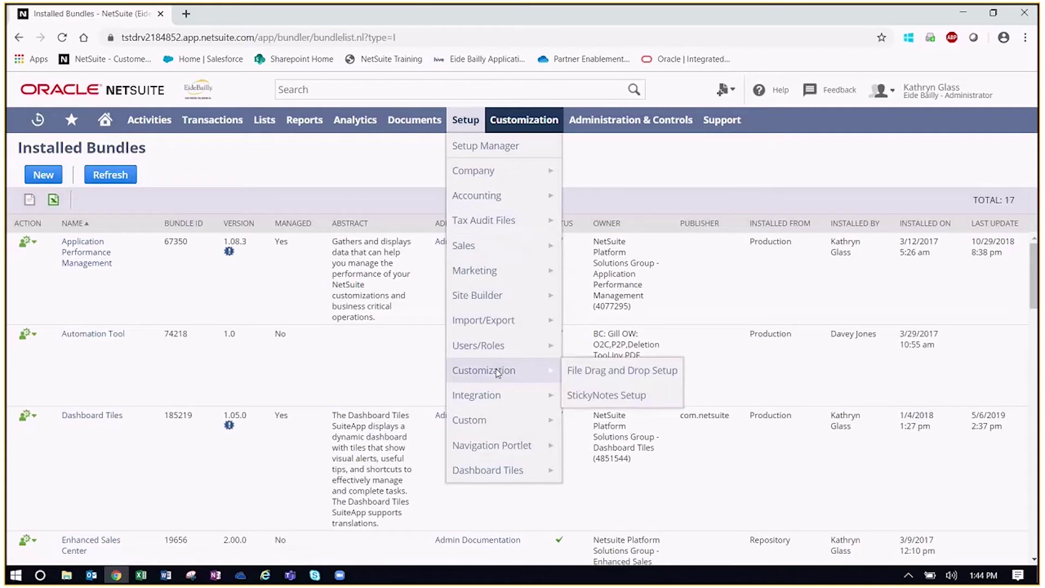
pyautogui.click(623, 372)
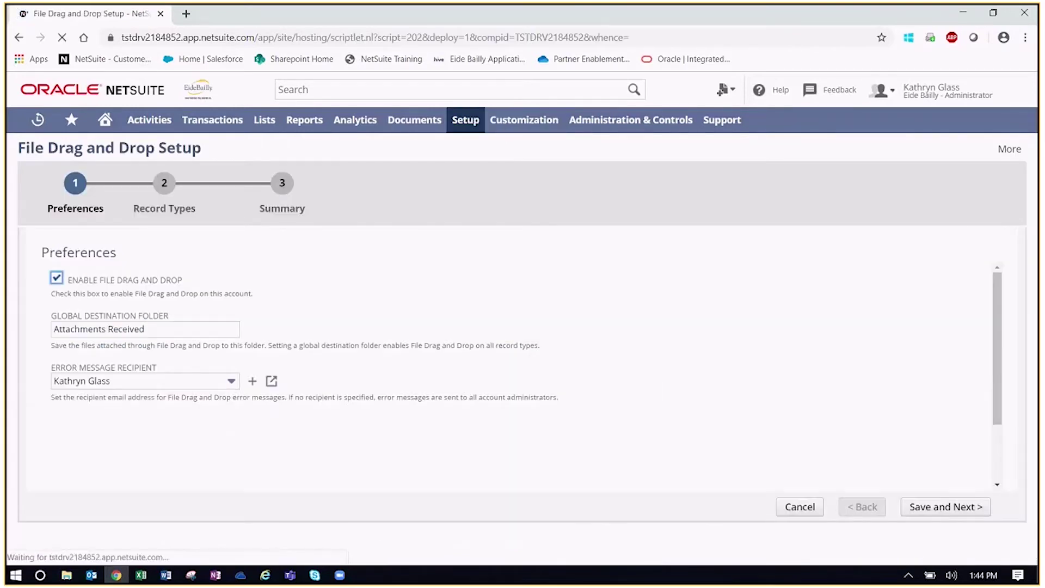
# Keep drag and drop enabled with Attachments Received as destination folder, and save the preferences
pyautogui.scroll(-2, 511, 375)
pyautogui.scroll(2, 699, 399)
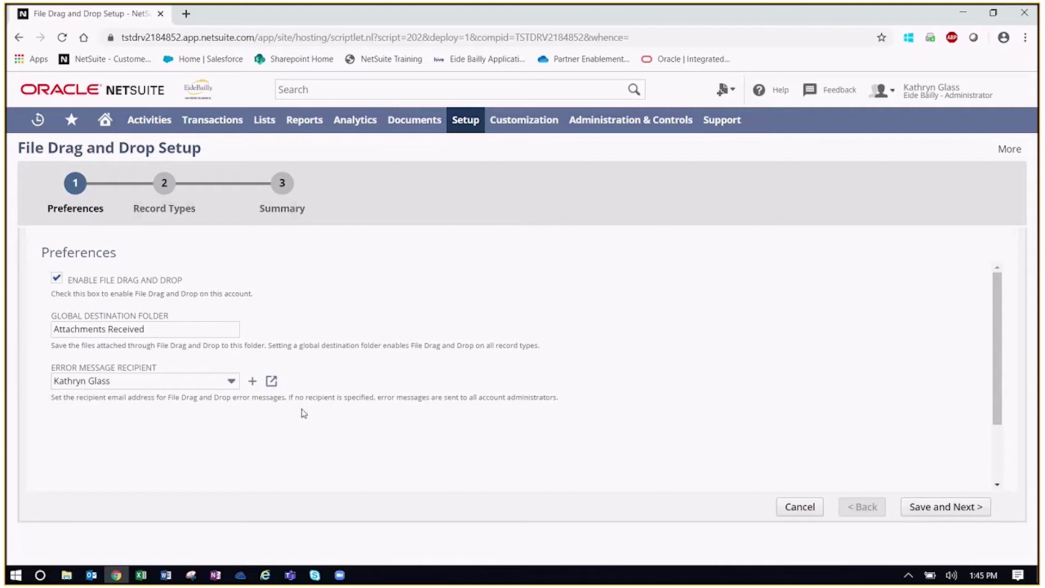
pyautogui.click(942, 507)
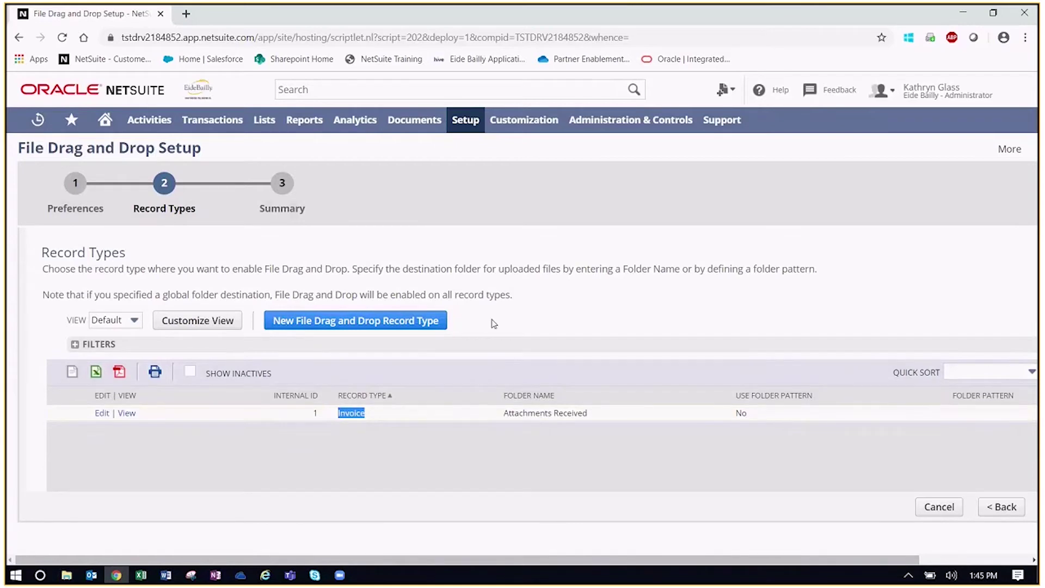
# Add a Vendor Bill drag and drop record type saving to the Attachments Received folder
pyautogui.click(479, 328)
pyautogui.click(359, 321)
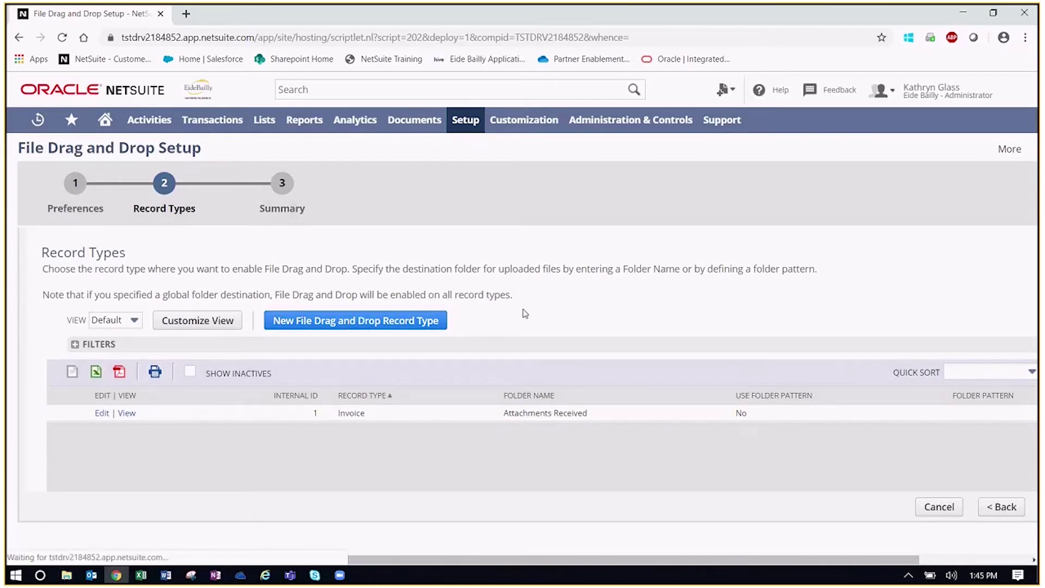
pyautogui.click(177, 390)
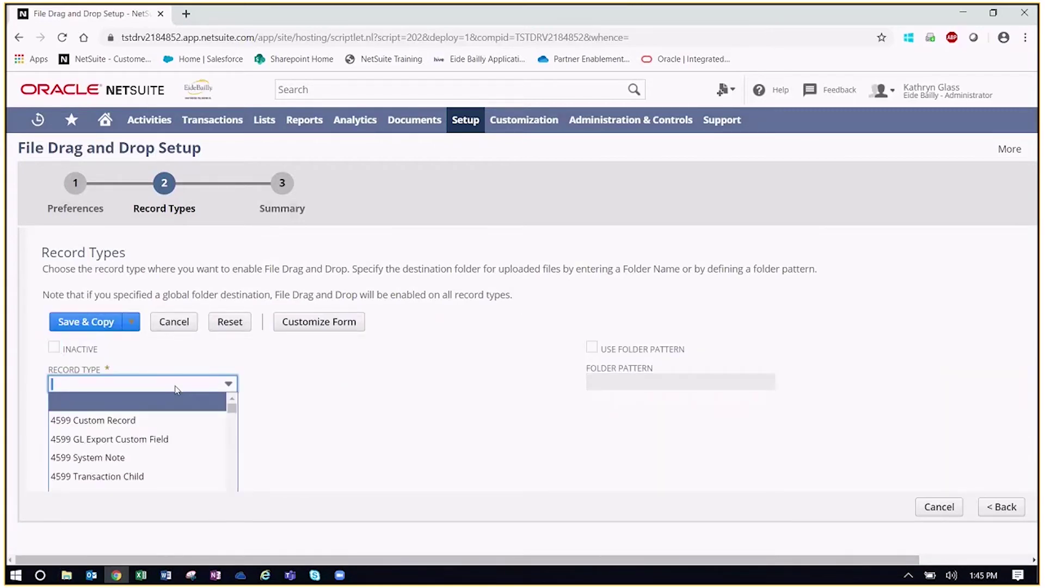
pyautogui.write('Vendor Bill')
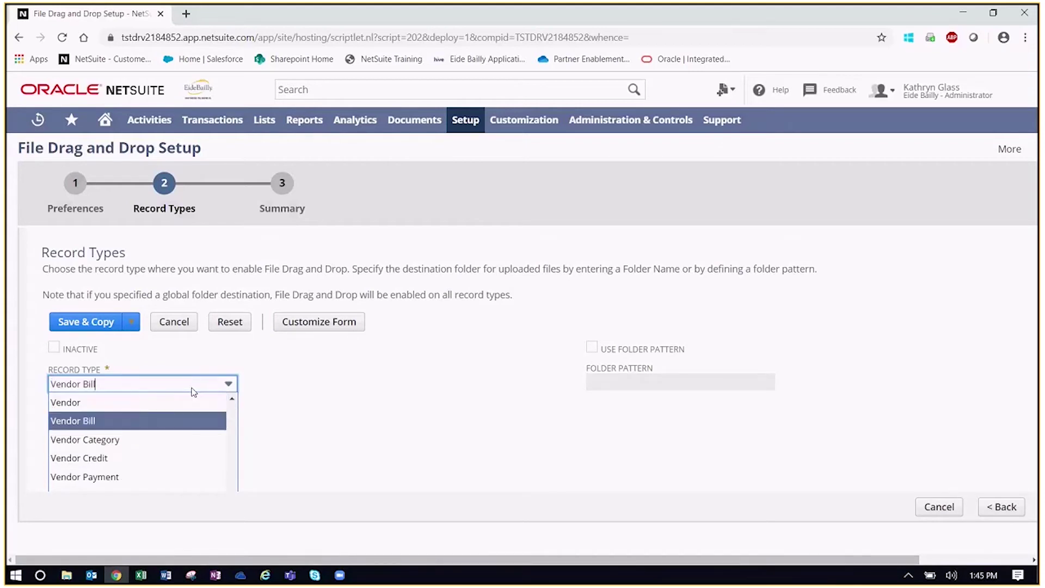
pyautogui.press('Return')
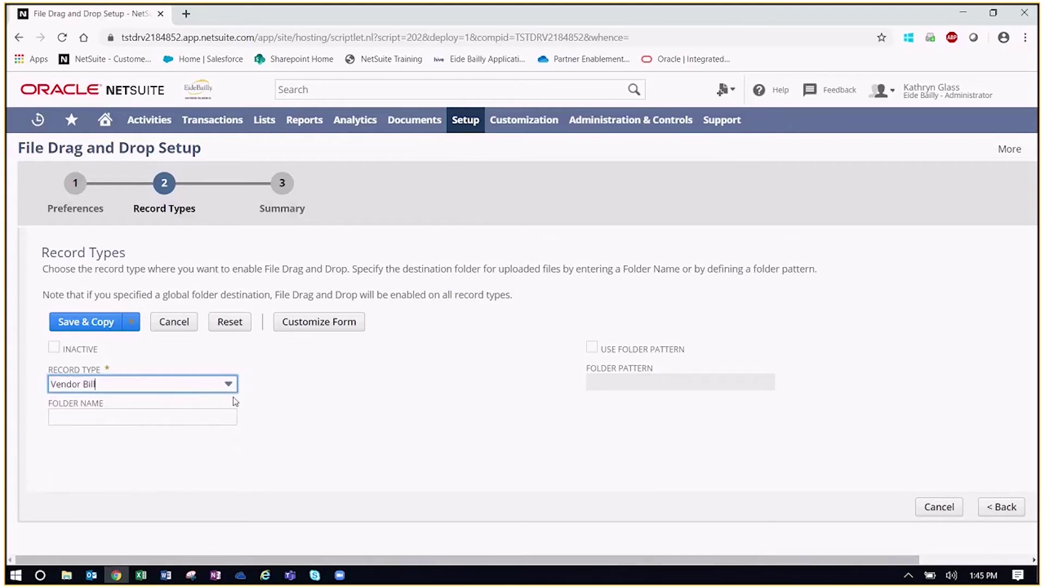
pyautogui.click(165, 419)
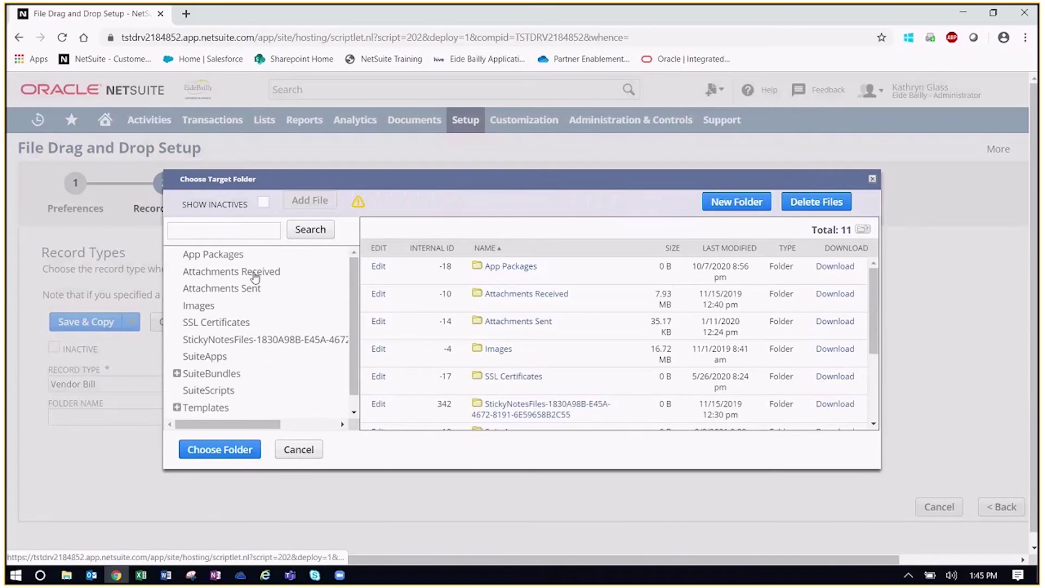
pyautogui.click(232, 271)
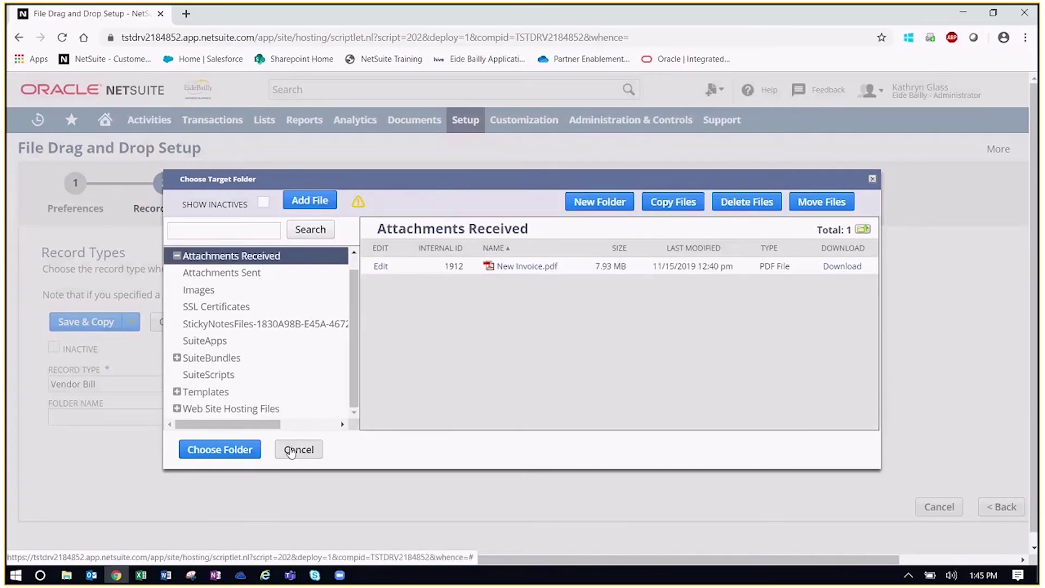
pyautogui.click(246, 452)
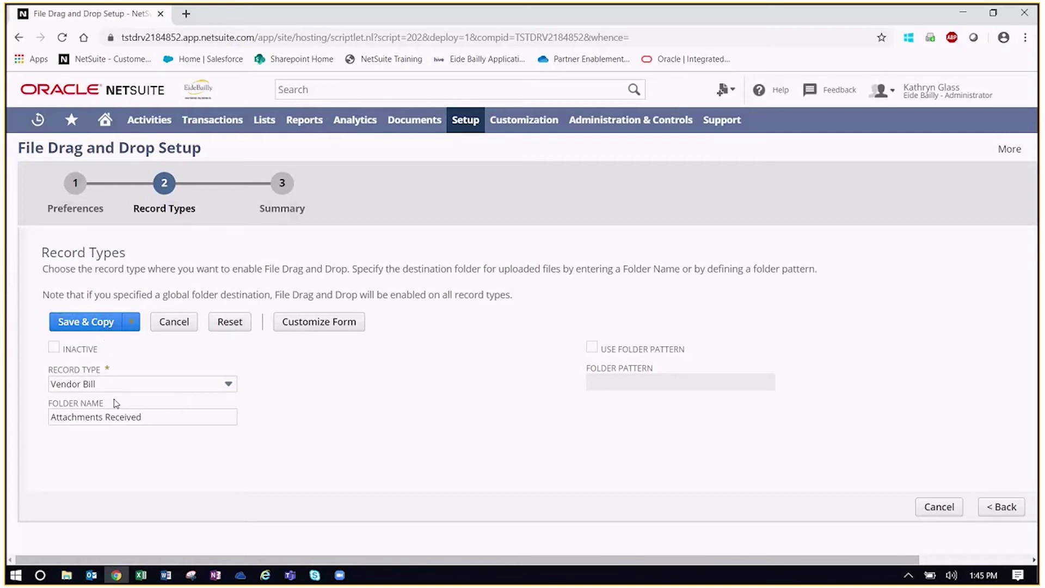
pyautogui.moveTo(114, 403); pyautogui.dragTo(49, 403)
pyautogui.moveTo(654, 369); pyautogui.dragTo(614, 370)
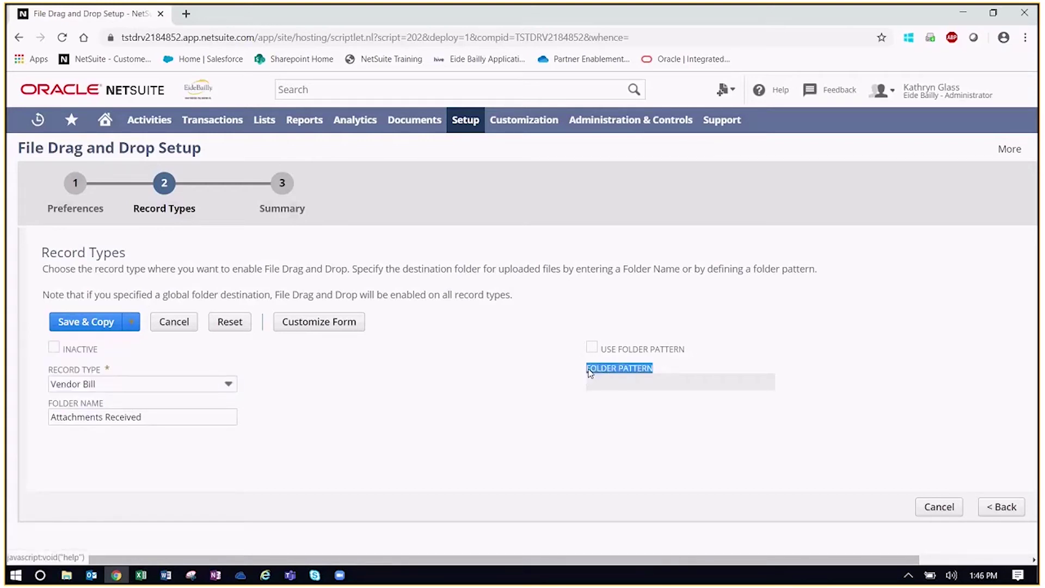
pyautogui.click(567, 381)
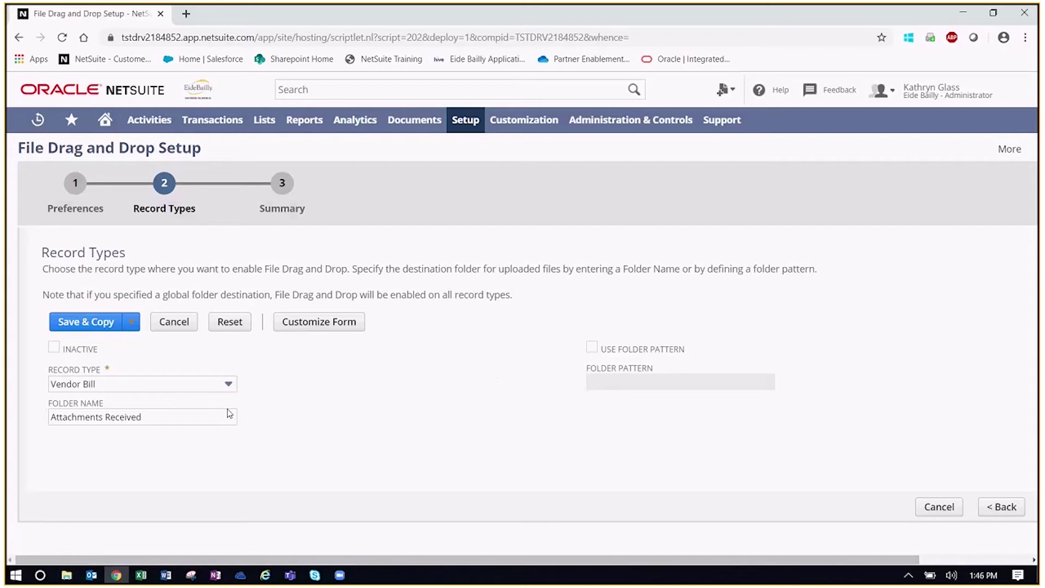
pyautogui.click(87, 326)
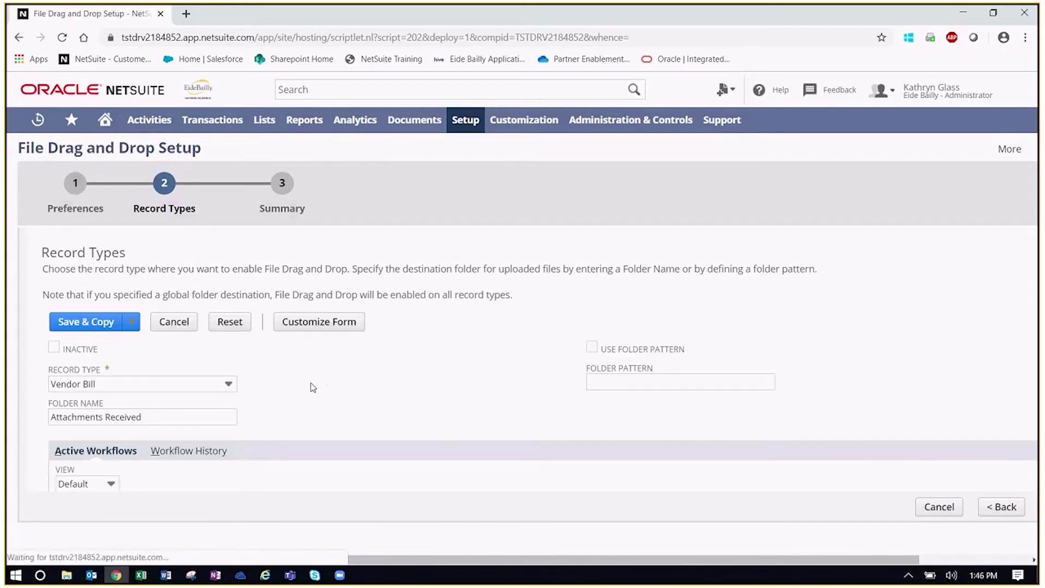
# Add a Purchase Order record type with folder Attachments Received, then continue to Summary
pyautogui.click(209, 387)
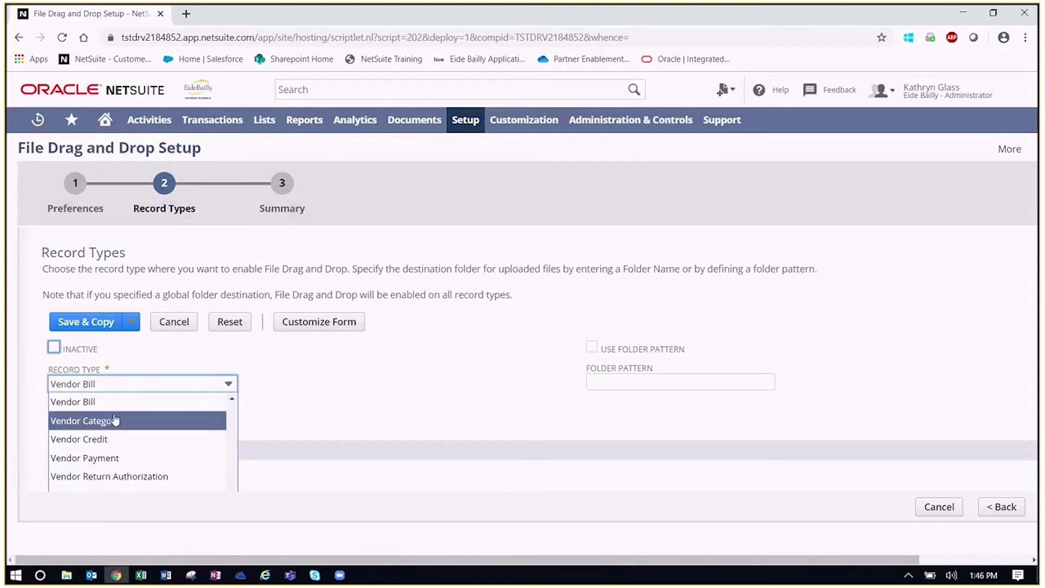
pyautogui.scroll(3, 117, 433)
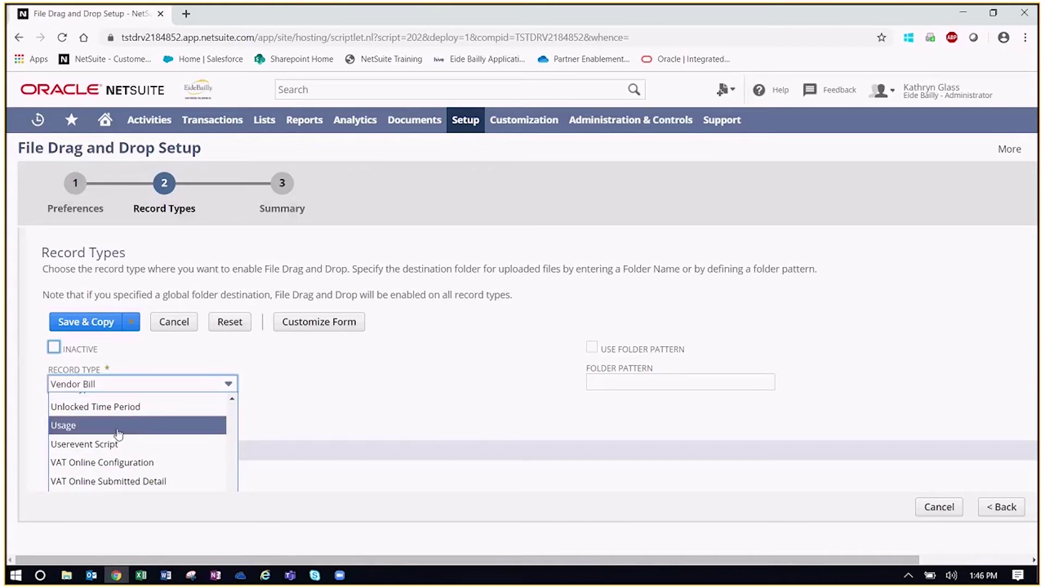
pyautogui.scroll(5, 118, 434)
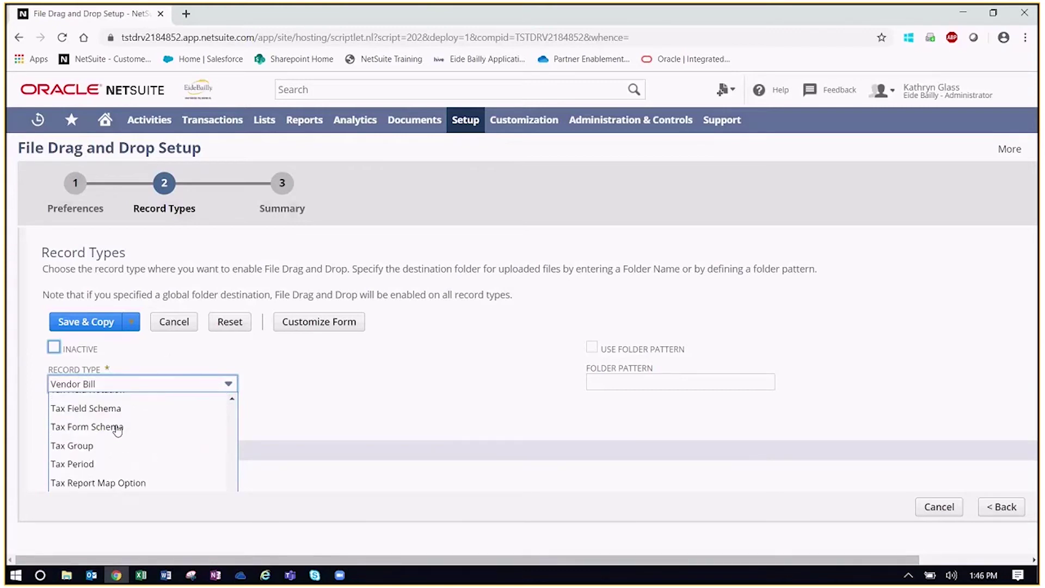
pyautogui.scroll(10, 117, 430)
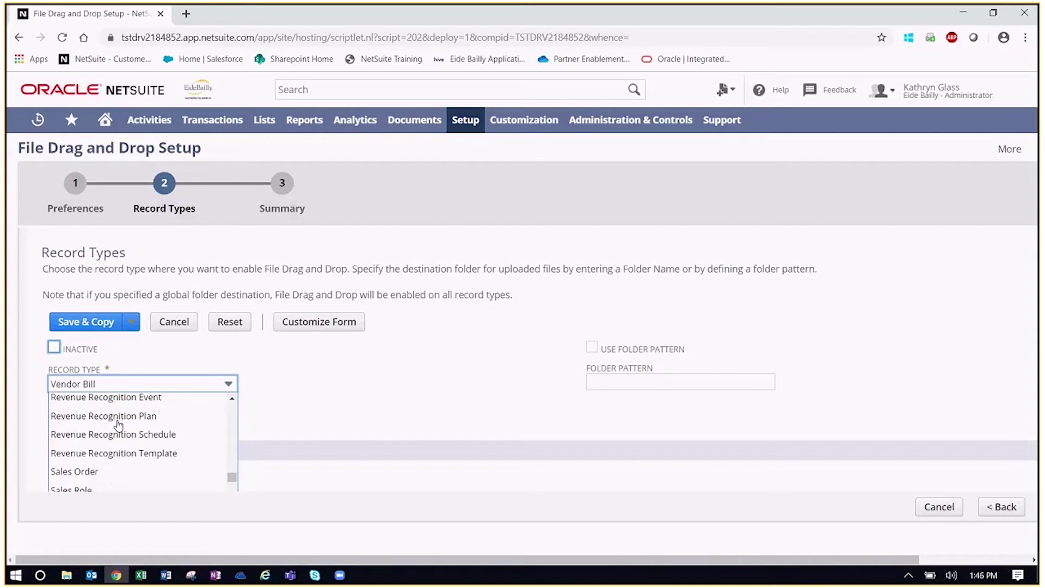
pyautogui.scroll(10, 119, 425)
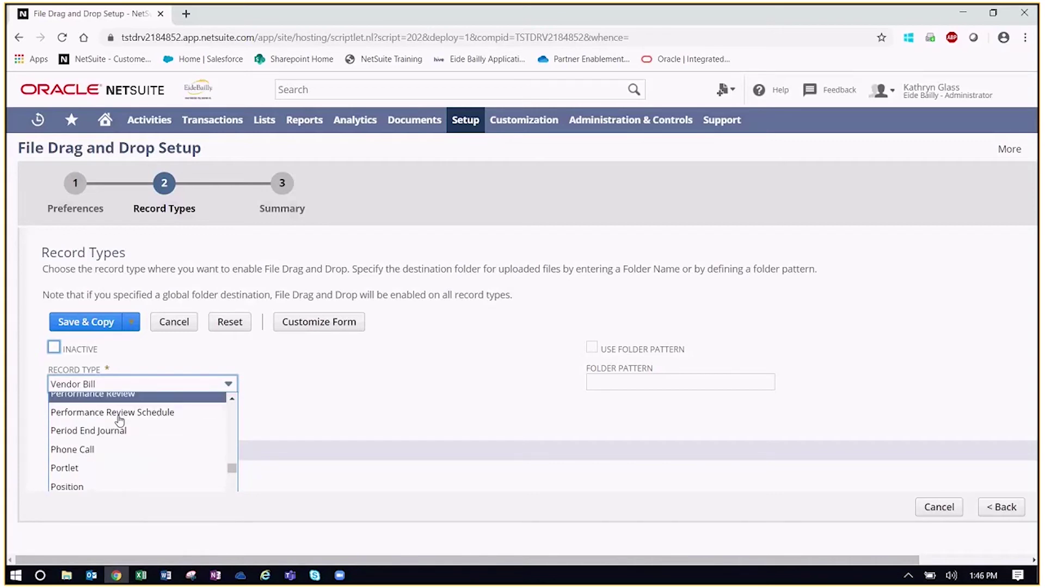
pyautogui.scroll(-1, 119, 420)
pyautogui.scroll(-5, 119, 420)
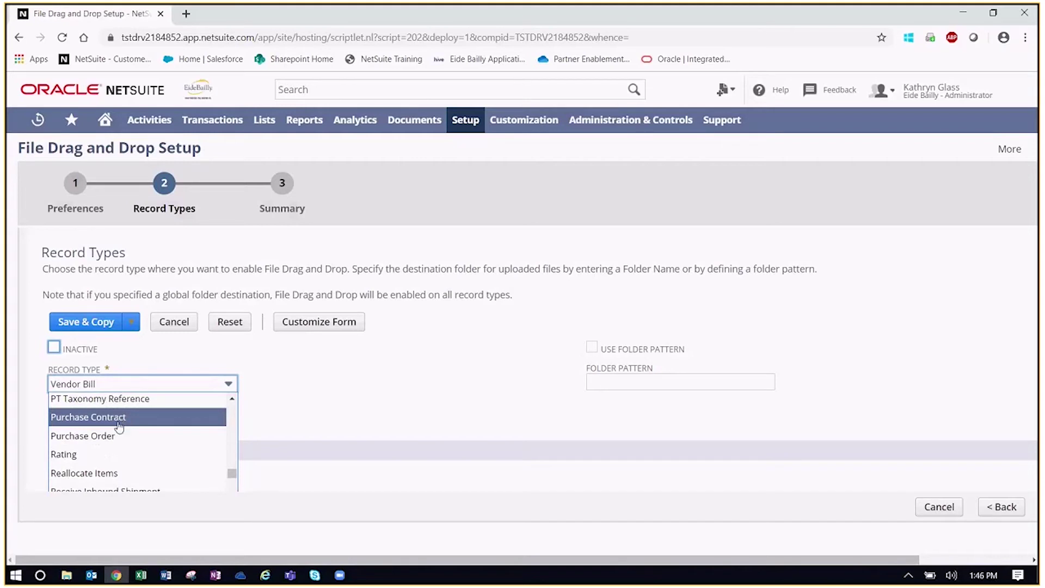
pyautogui.click(121, 436)
pyautogui.click(343, 387)
pyautogui.click(154, 419)
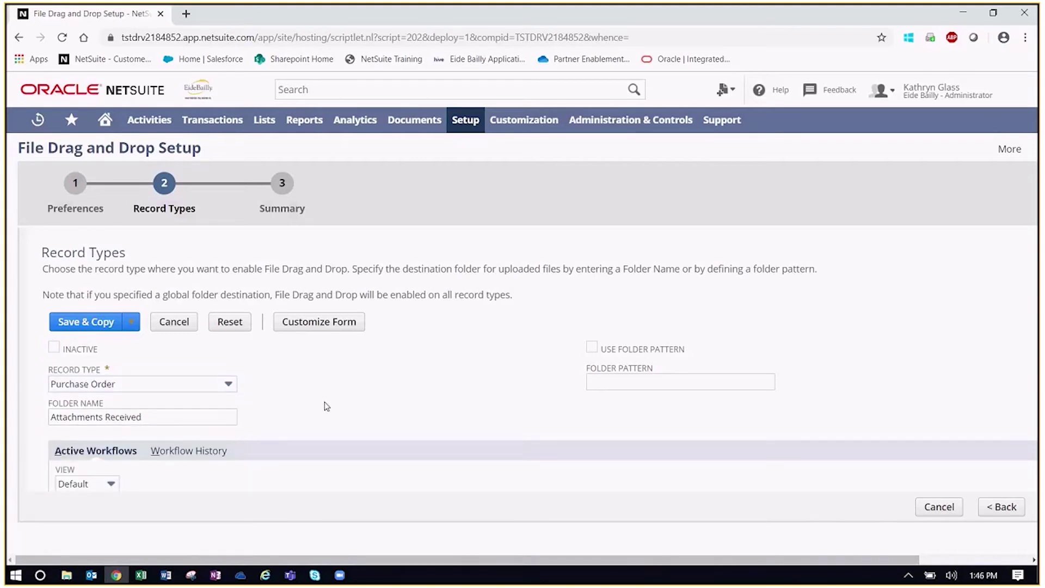
pyautogui.click(969, 559)
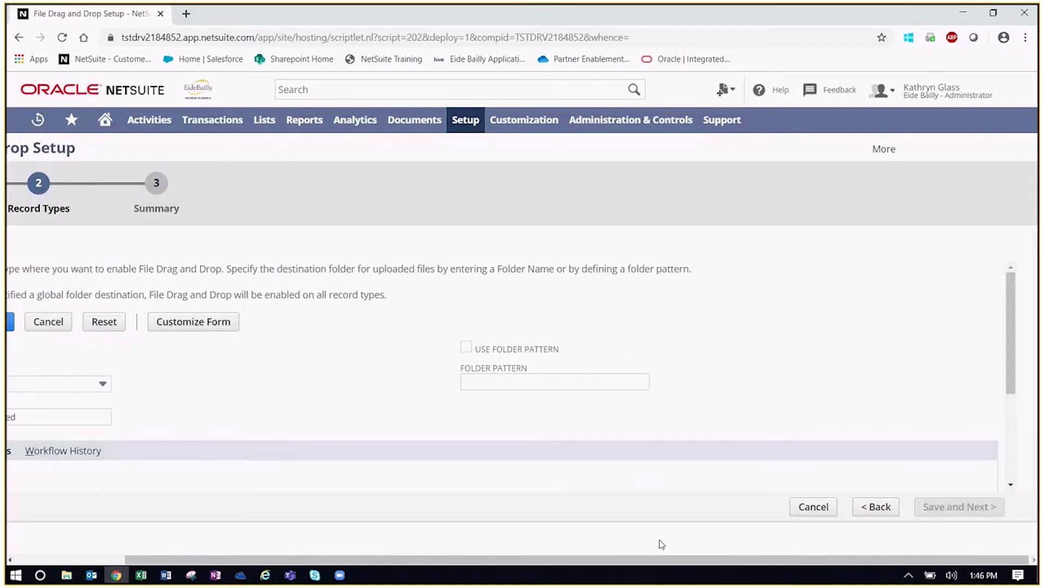
pyautogui.moveTo(394, 559); pyautogui.dragTo(278, 556)
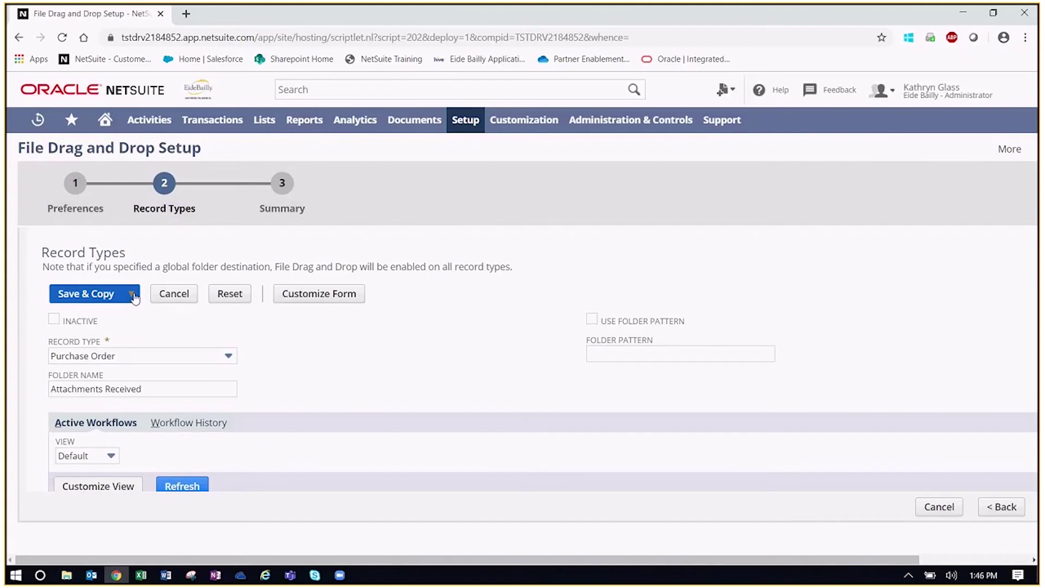
pyautogui.moveTo(135, 298)
pyautogui.click(59, 313)
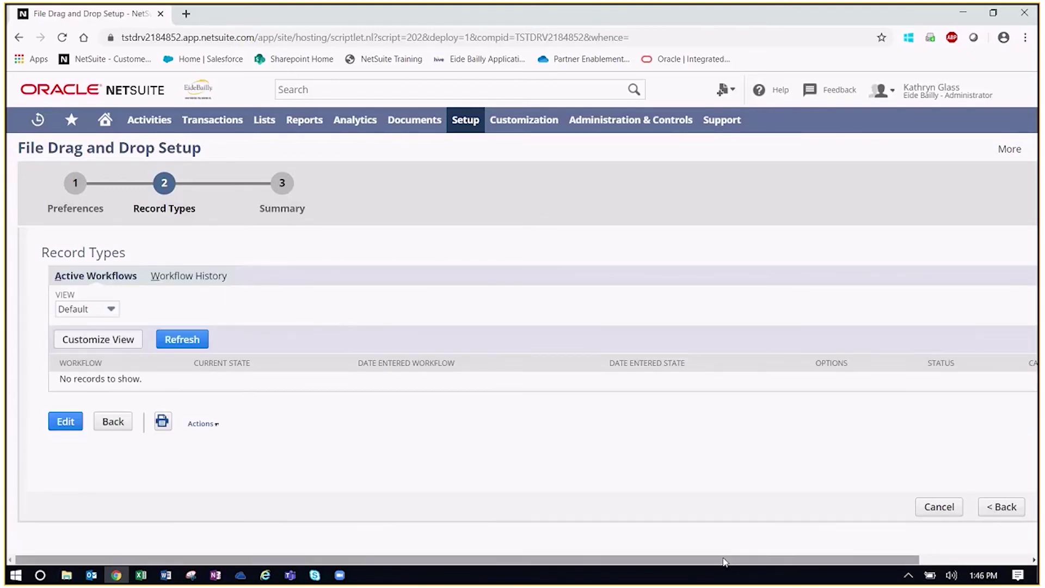
pyautogui.moveTo(723, 560); pyautogui.dragTo(928, 532)
pyautogui.click(953, 506)
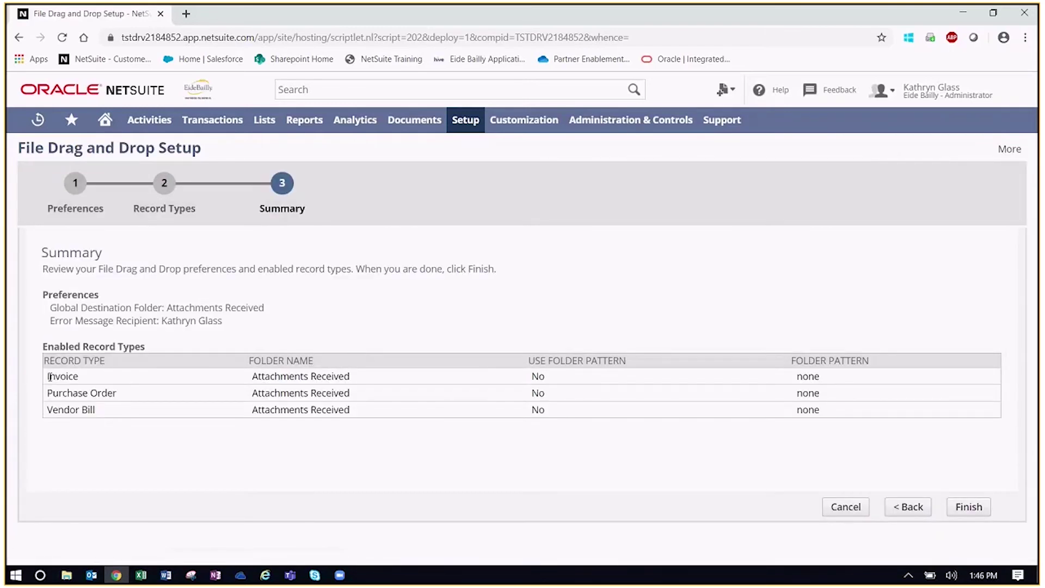
# Review the enabled Invoice, Purchase Order and Vendor Bill record types and finish the wizard
pyautogui.moveTo(46, 376); pyautogui.dragTo(117, 413)
pyautogui.click(137, 416)
pyautogui.click(969, 507)
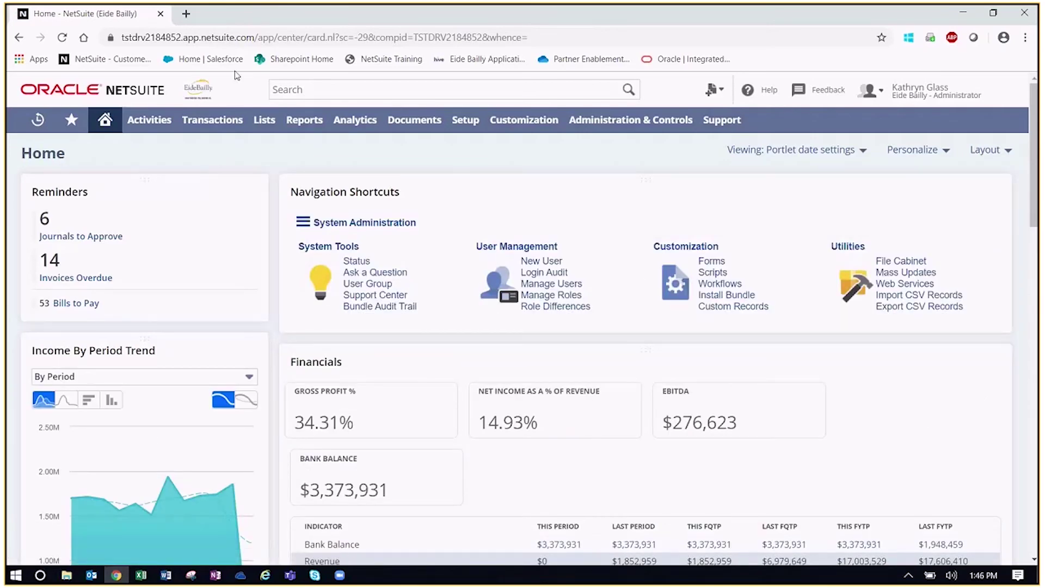
# Open the StickyNotes Setup page from Setup > Customization
pyautogui.moveTo(463, 119)
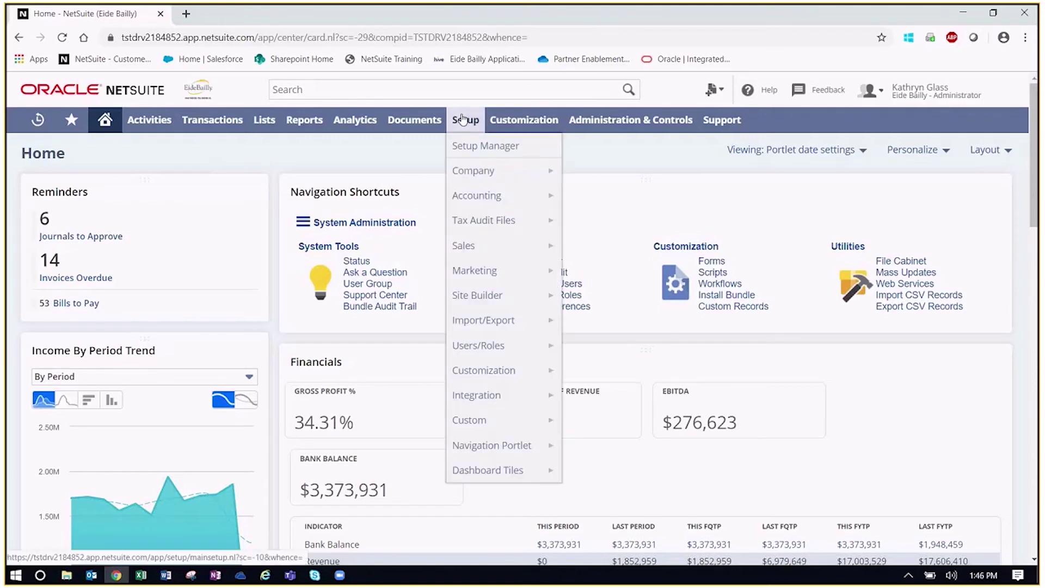
pyautogui.moveTo(500, 370)
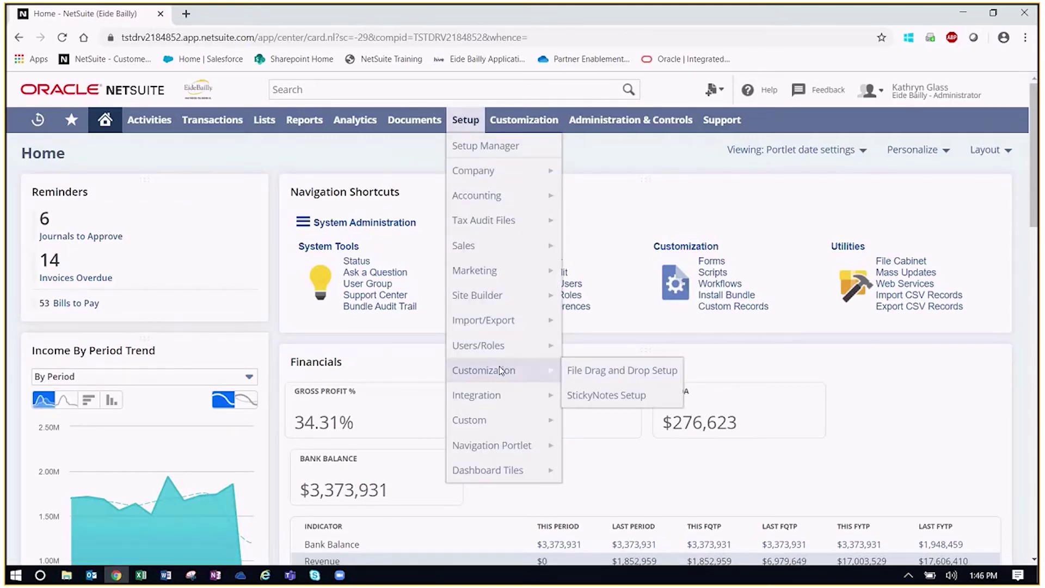
pyautogui.click(628, 395)
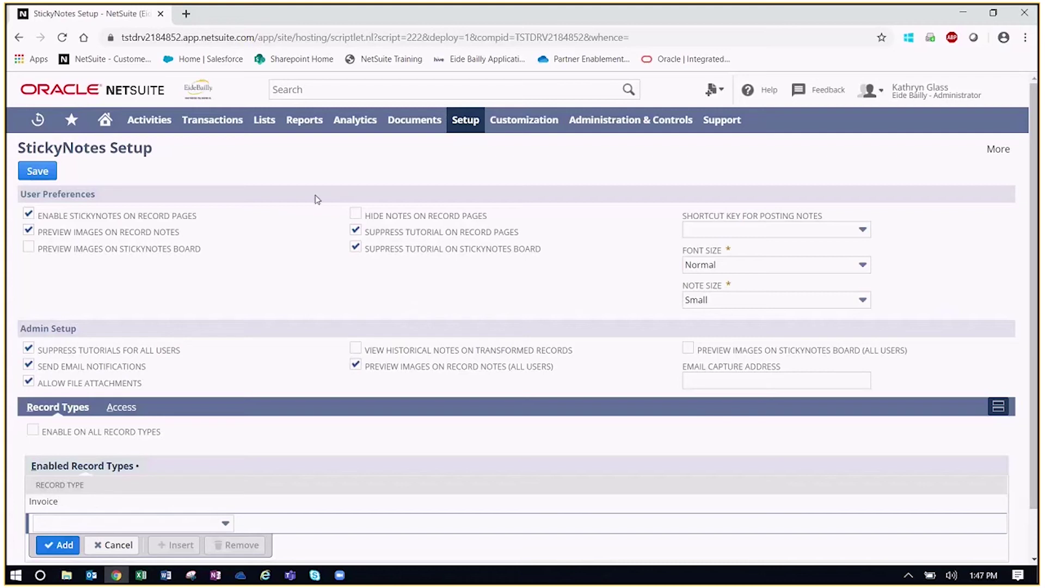
# Set the Shortcut Key For Posting Notes to Ctrl+Enter
pyautogui.click(772, 234)
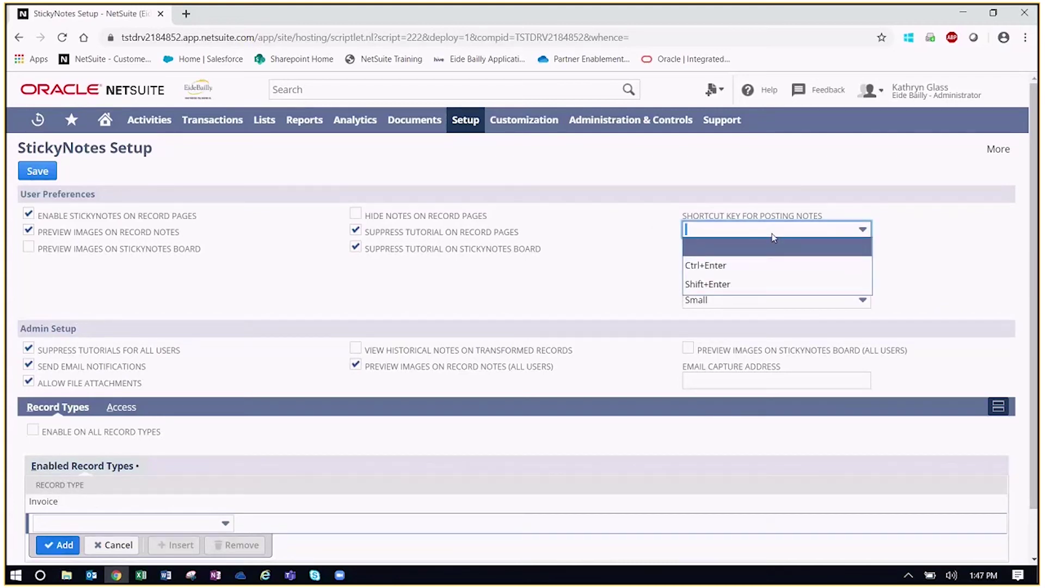
pyautogui.click(765, 265)
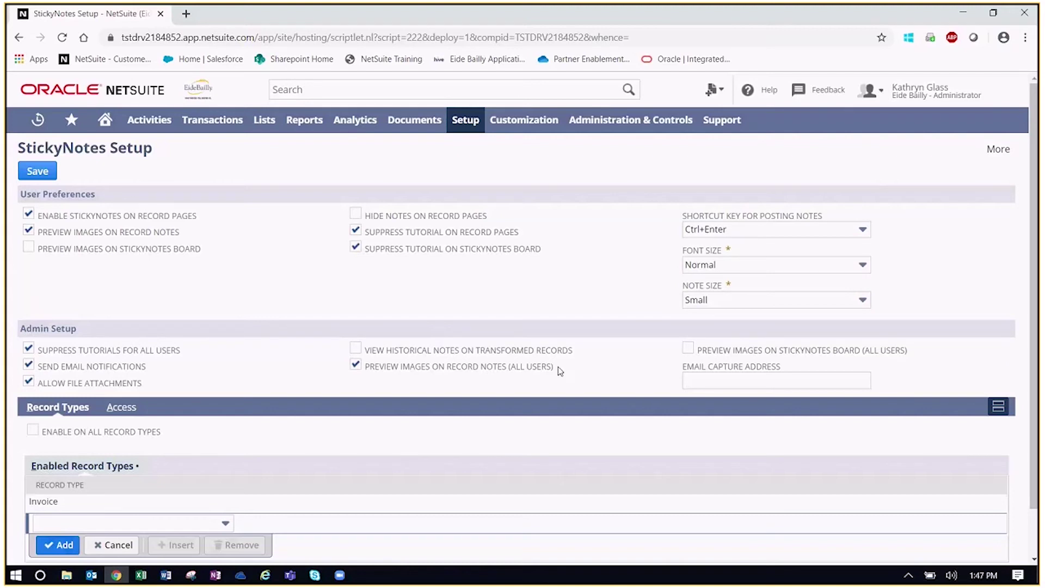
pyautogui.moveTo(554, 366); pyautogui.dragTo(368, 370)
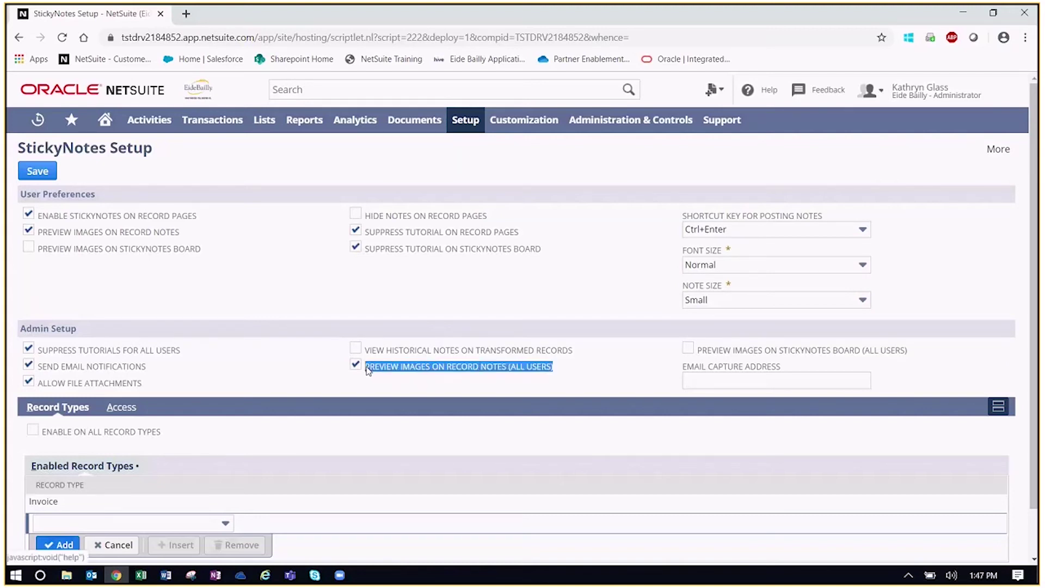
pyautogui.click(293, 368)
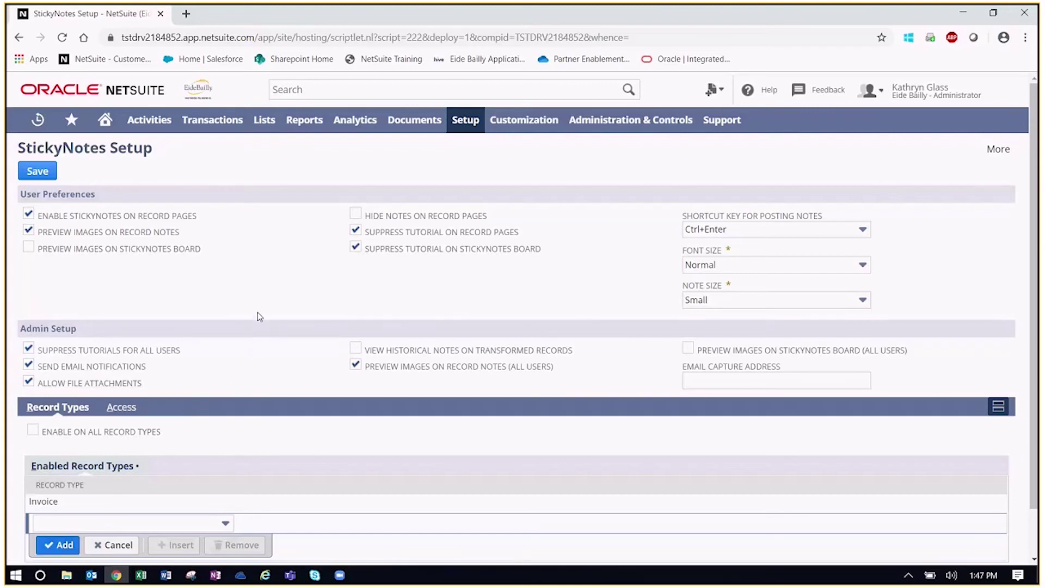
pyautogui.scroll(-1, 259, 312)
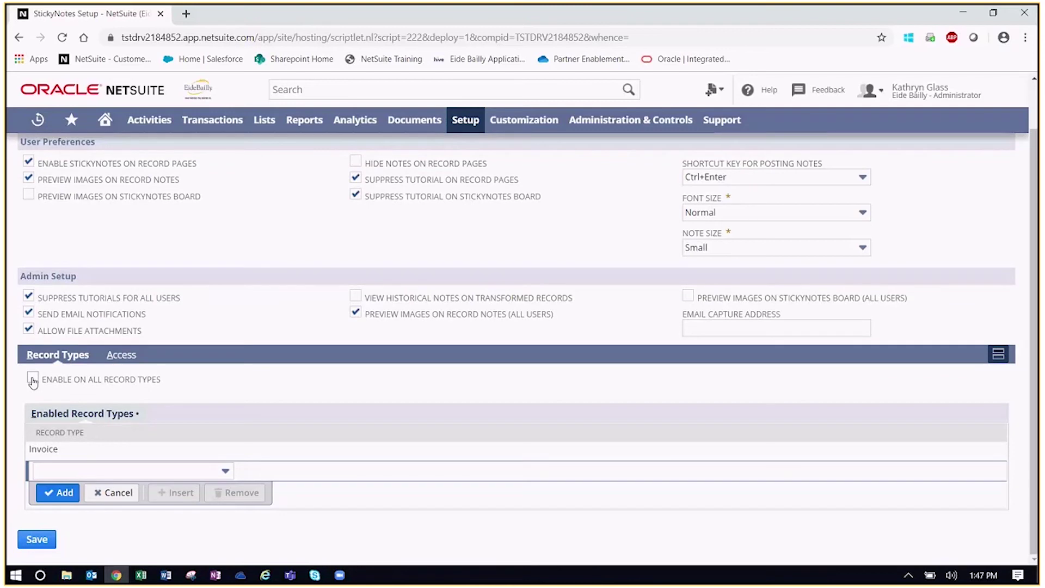
# Add Journal Entry, Vendor and Customer rows to the StickyNotes Record Types sublist
pyautogui.click(152, 476)
pyautogui.write('Journal Entry')
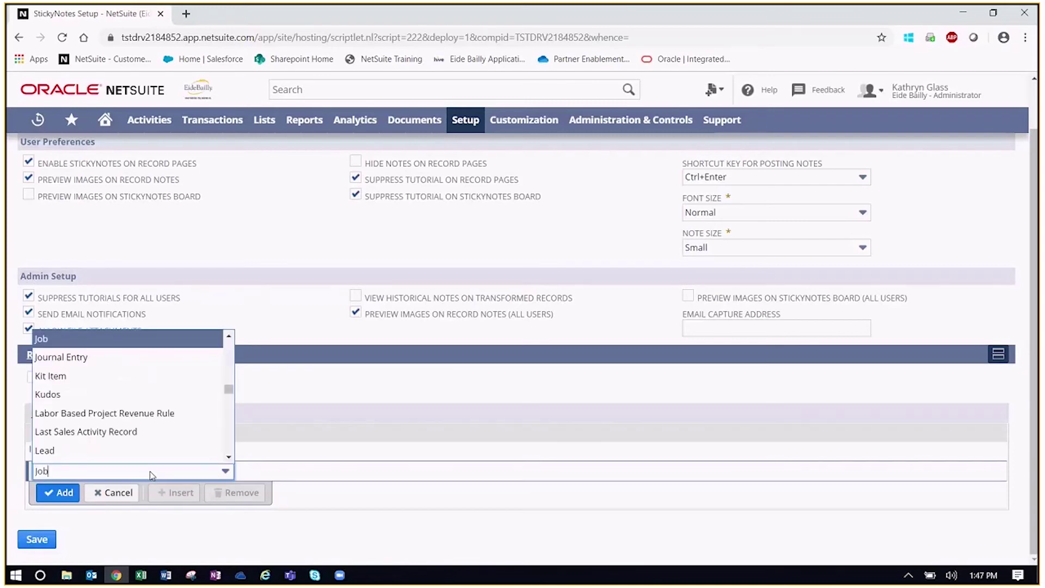
pyautogui.press('Return')
pyautogui.press('Return')
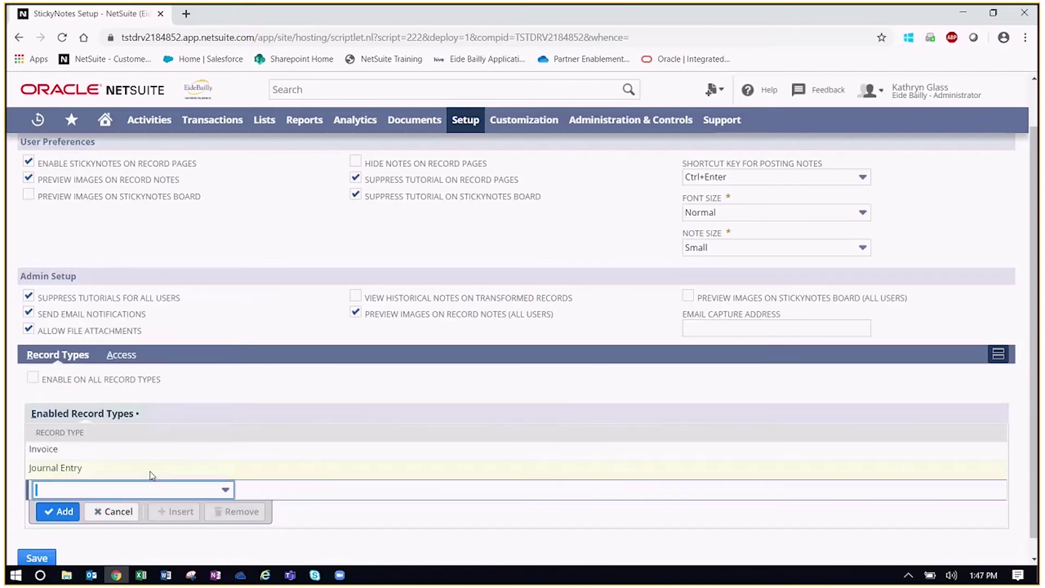
pyautogui.write('Vendor')
pyautogui.press('Return')
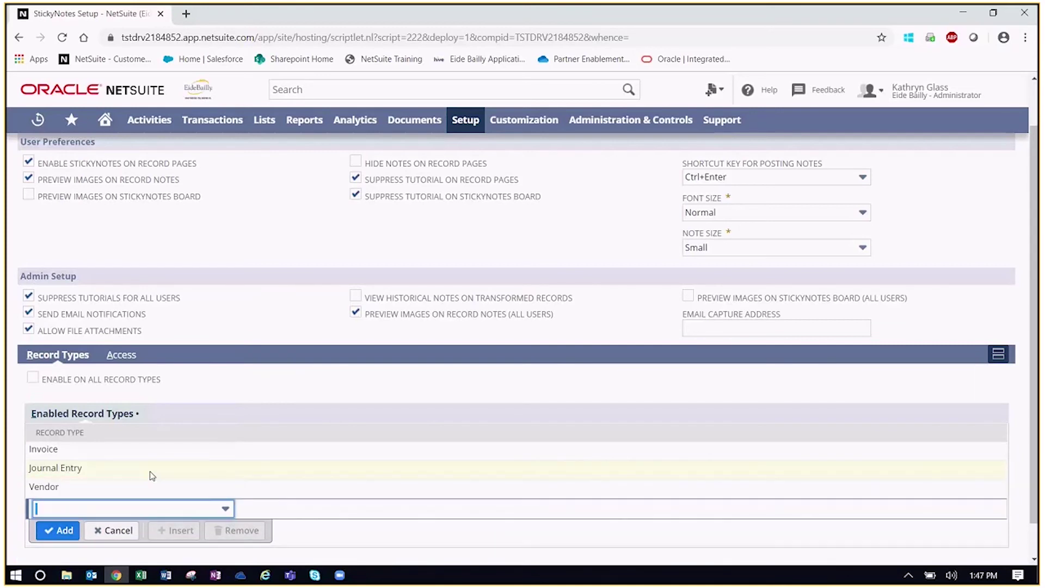
pyautogui.click(116, 511)
pyautogui.write('c')
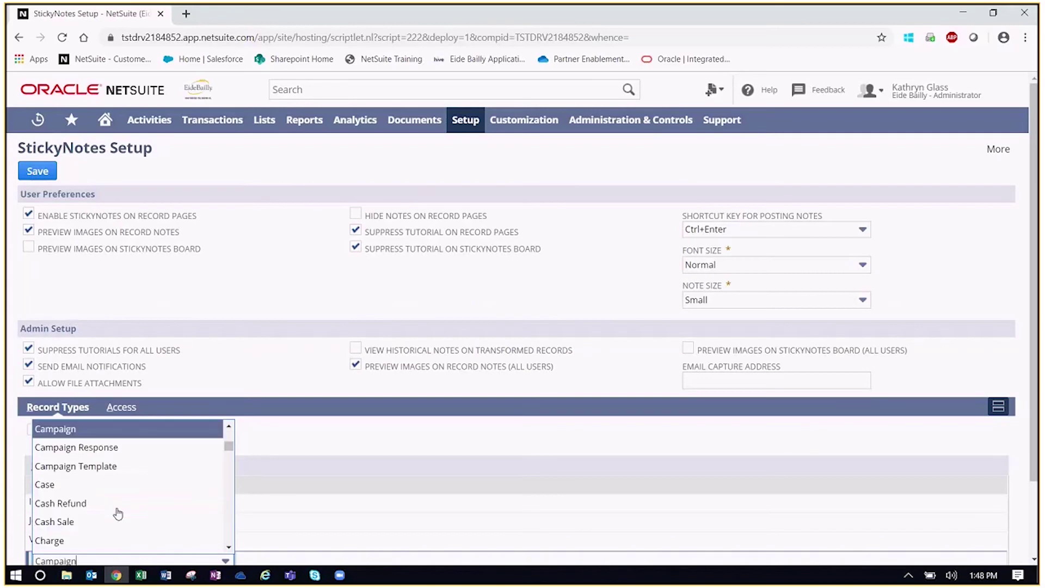
pyautogui.write('ustomer')
pyautogui.press('Return')
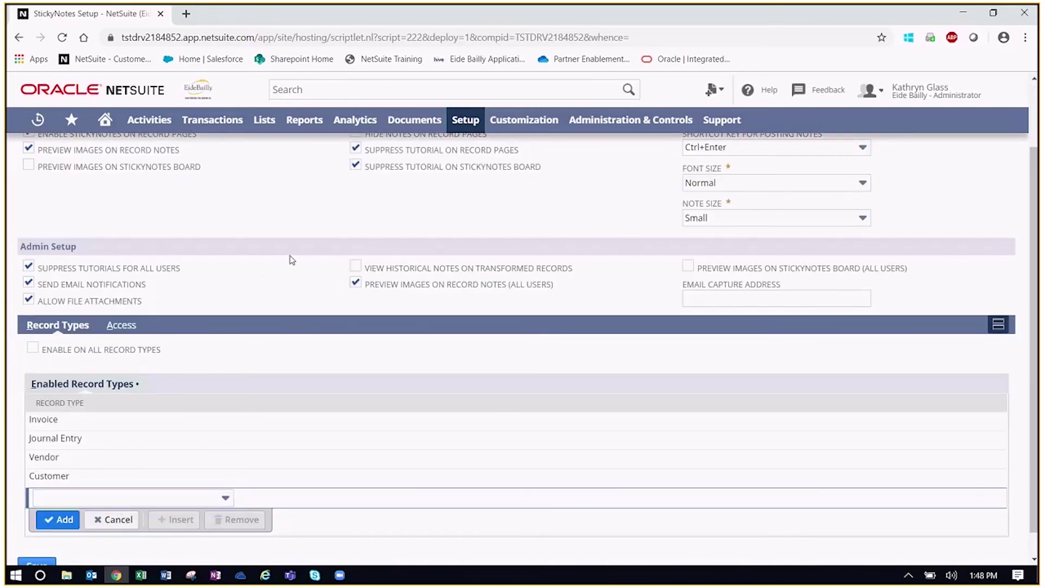
pyautogui.scroll(1, 289, 263)
# Leave the Email Capture Address blank and save the StickyNotes settings
pyautogui.click(749, 372)
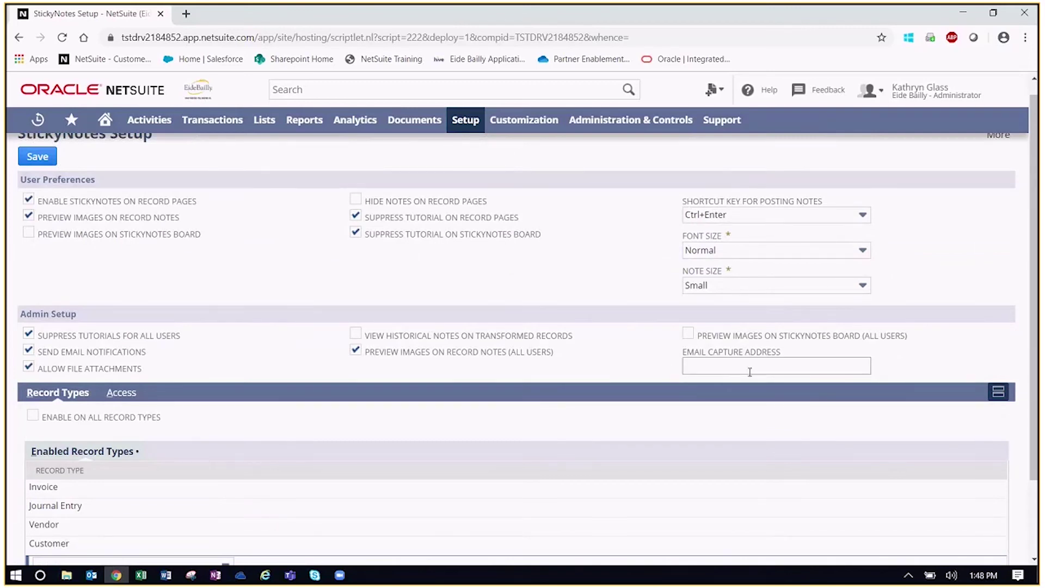
pyautogui.click(750, 372)
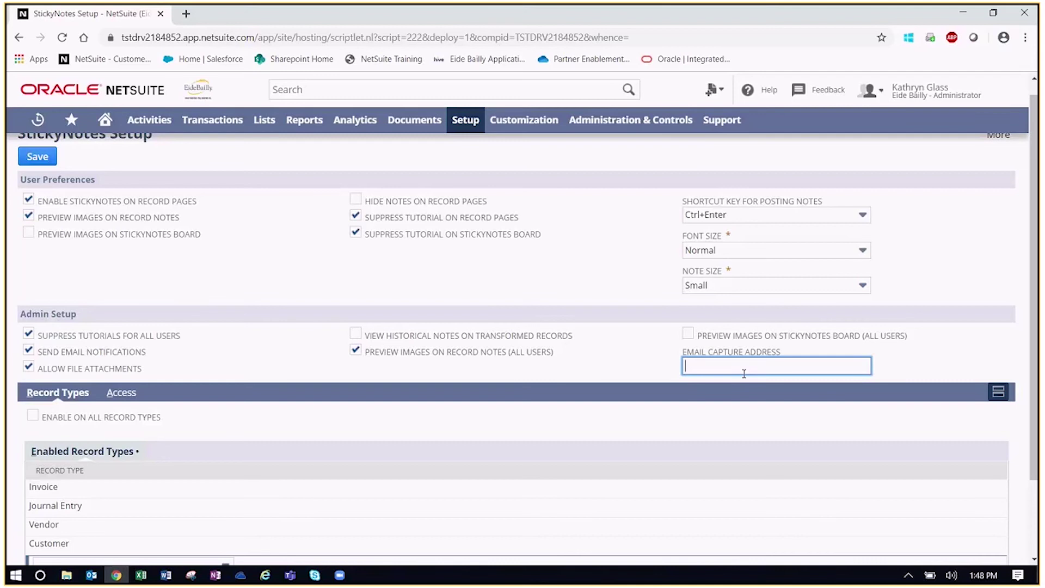
pyautogui.click(327, 289)
pyautogui.scroll(1, 266, 297)
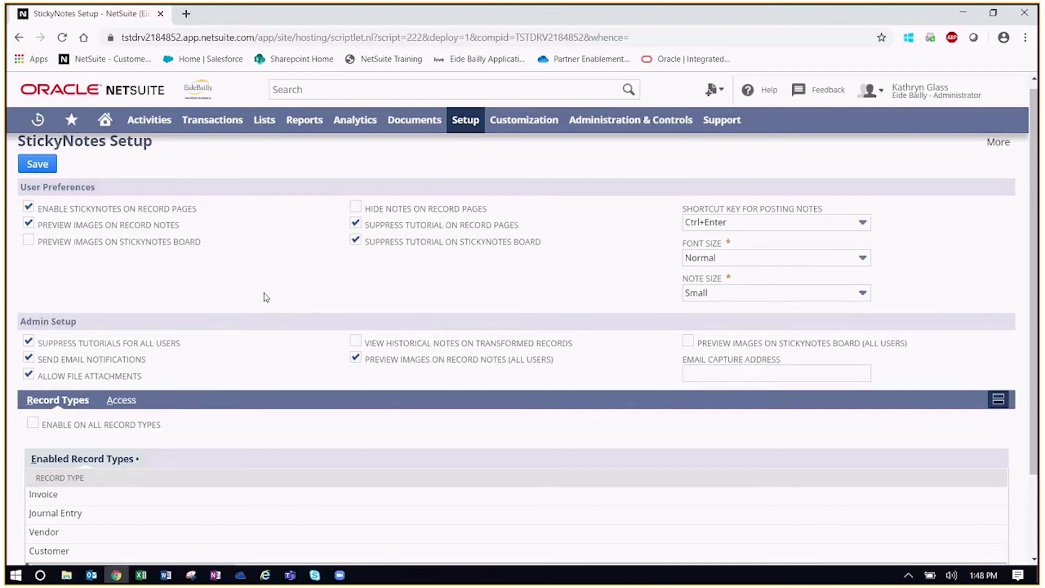
pyautogui.scroll(1, 266, 296)
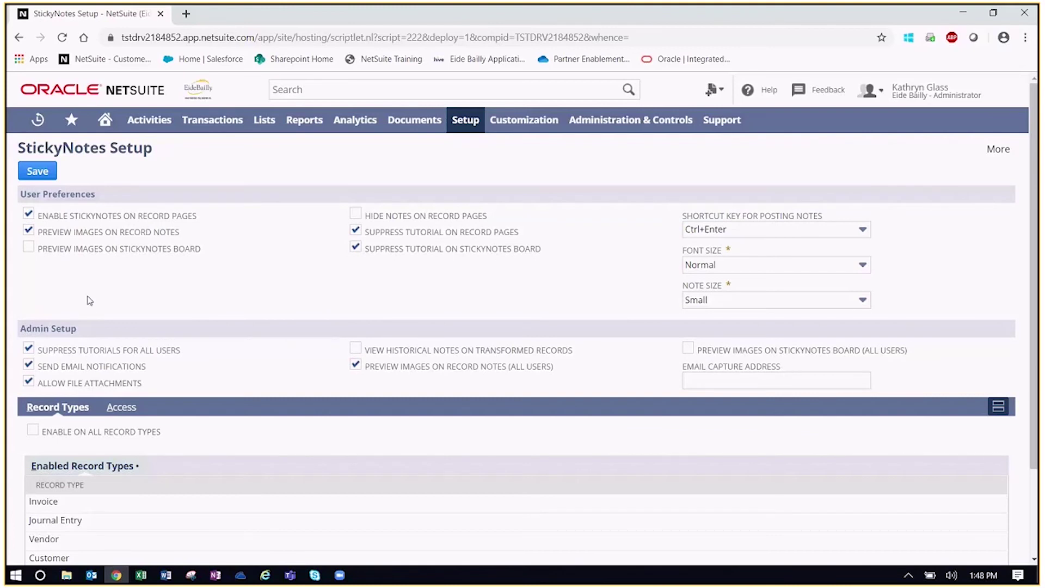
pyautogui.click(38, 172)
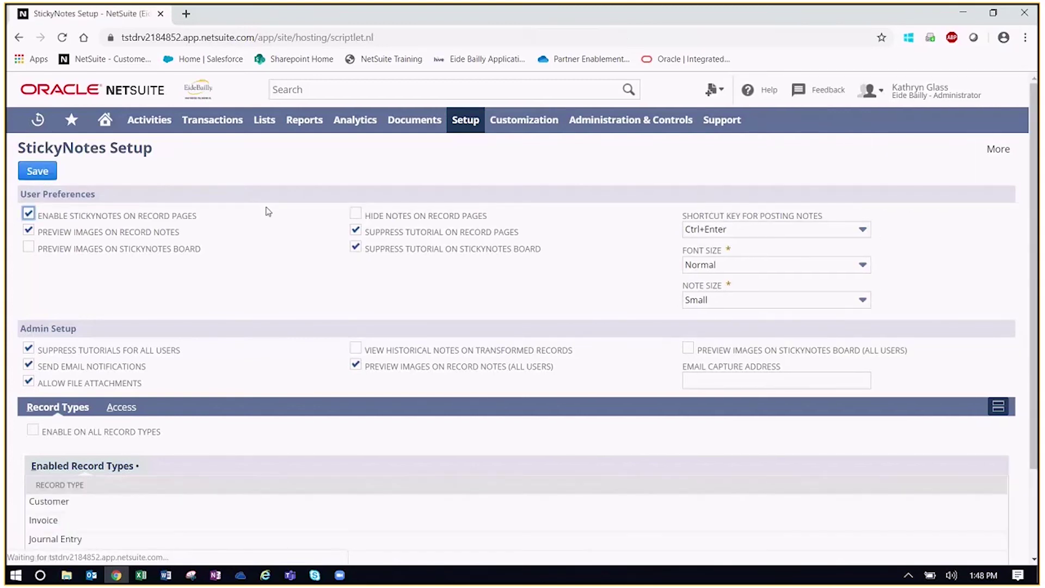
# Return to the Home dashboard via the Home icon
pyautogui.scroll(2, 282, 216)
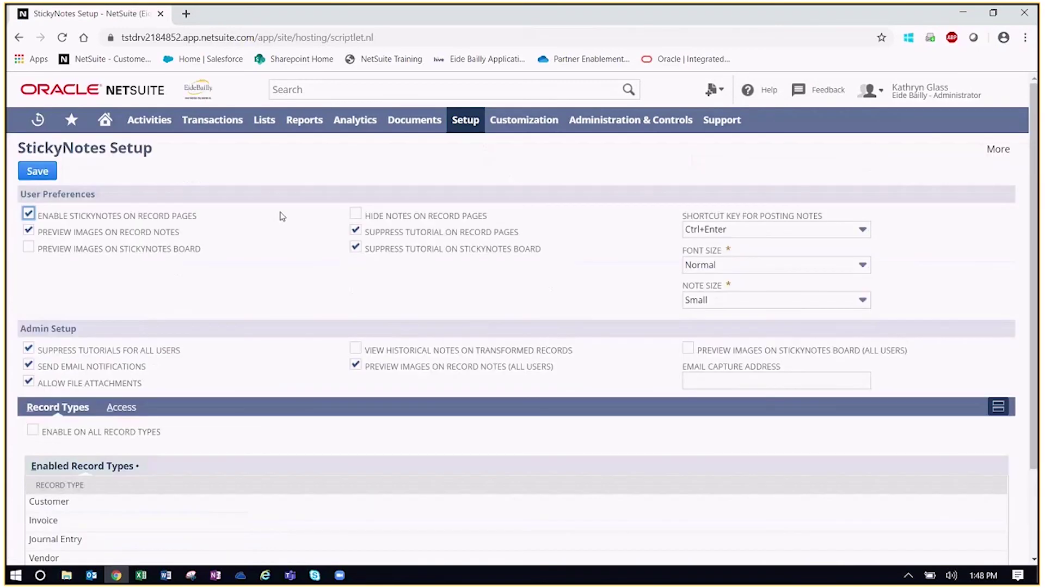
pyautogui.moveTo(117, 129)
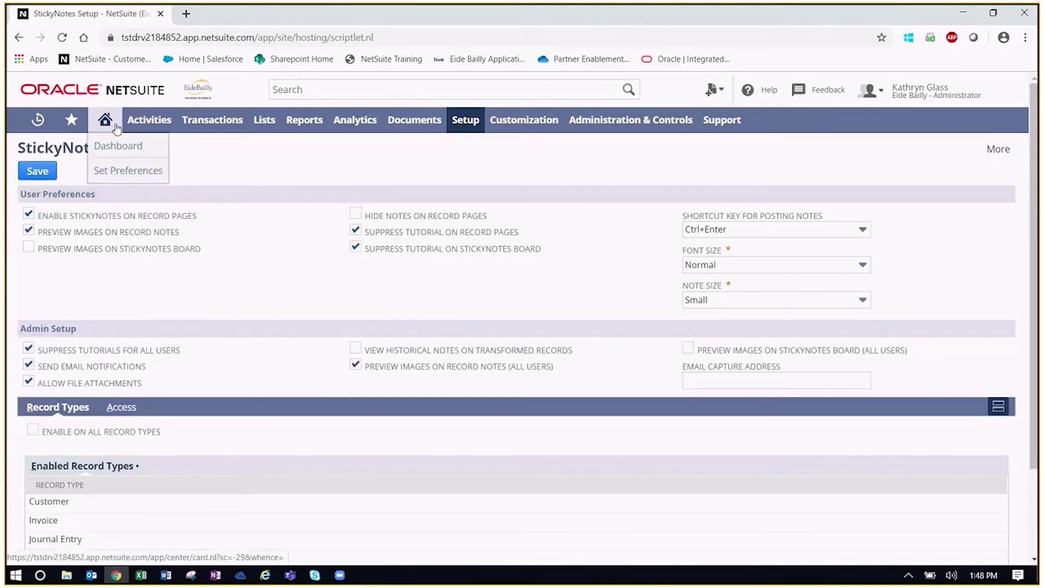
pyautogui.click(116, 129)
# Leave the setup page and open journal entry 118 from Transactions > Financial > Make Journal Entries
pyautogui.click(599, 114)
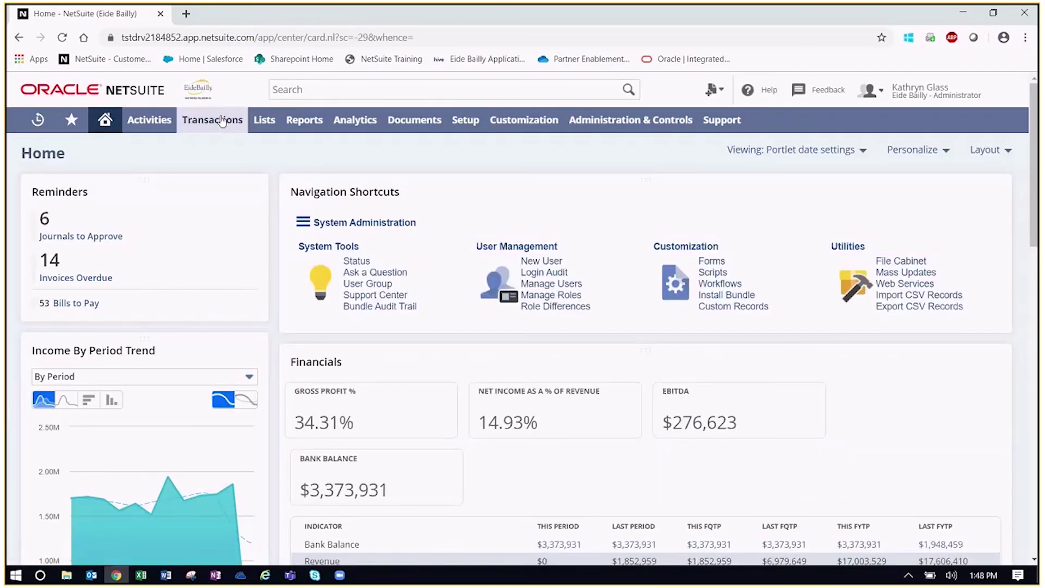
pyautogui.moveTo(235, 130)
pyautogui.moveTo(233, 372)
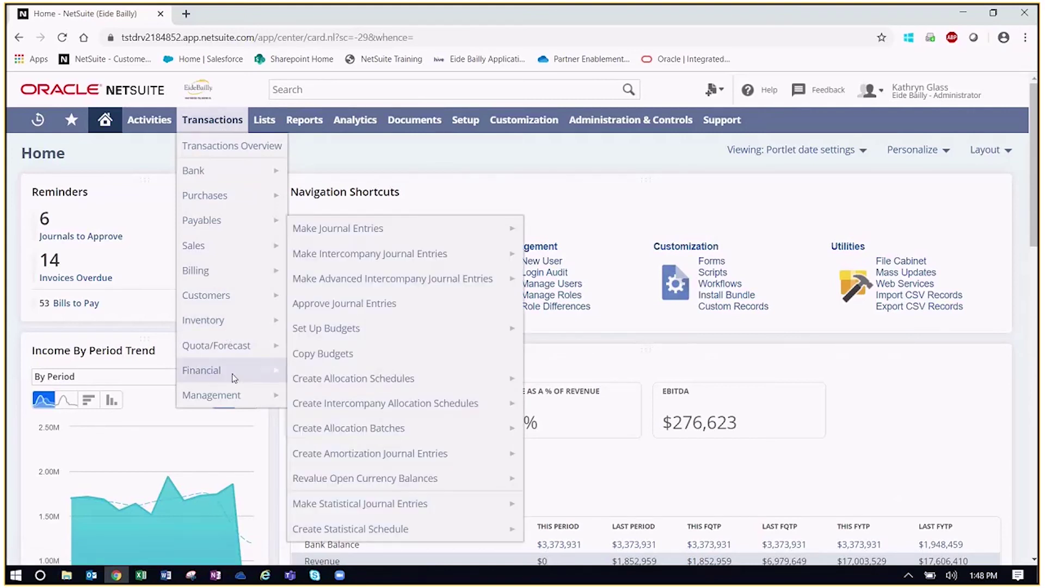
pyautogui.click(432, 239)
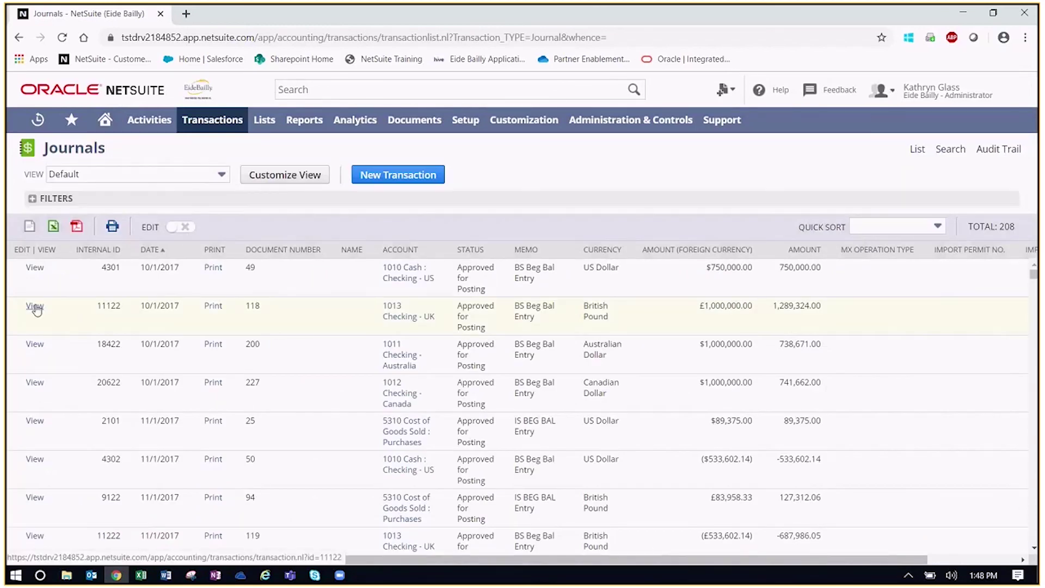
pyautogui.click(36, 308)
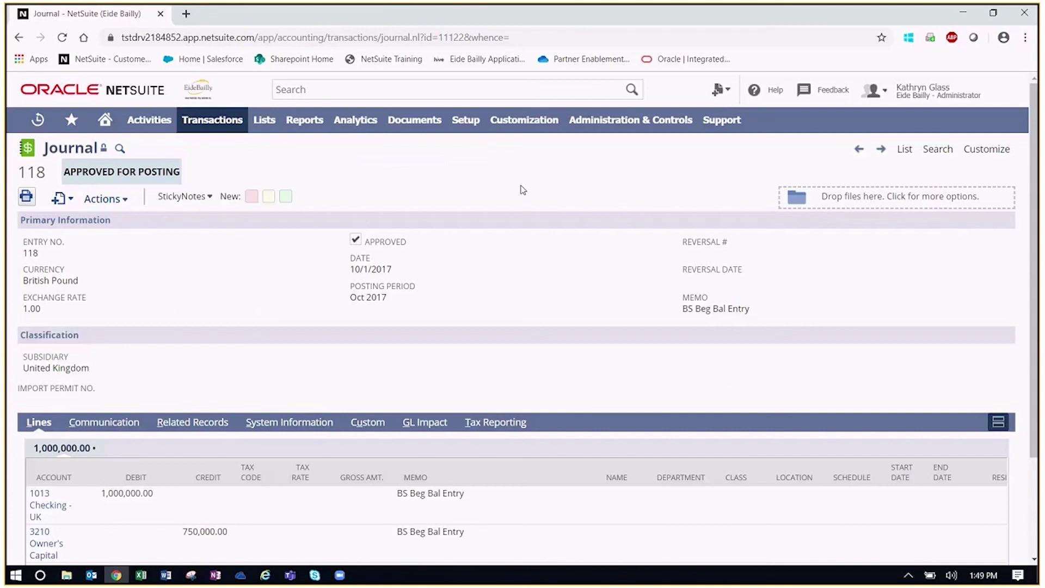
# Show the StickyNotes dropdown on journal entry 118's record toolbar
pyautogui.click(211, 199)
# Return to the Home dashboard from journal entry 118
pyautogui.click(107, 124)
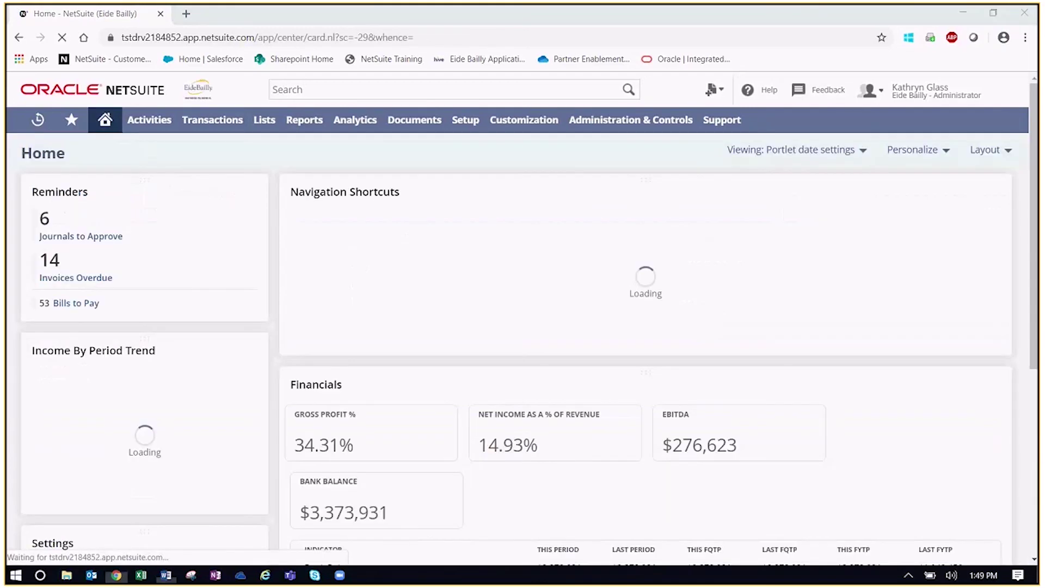